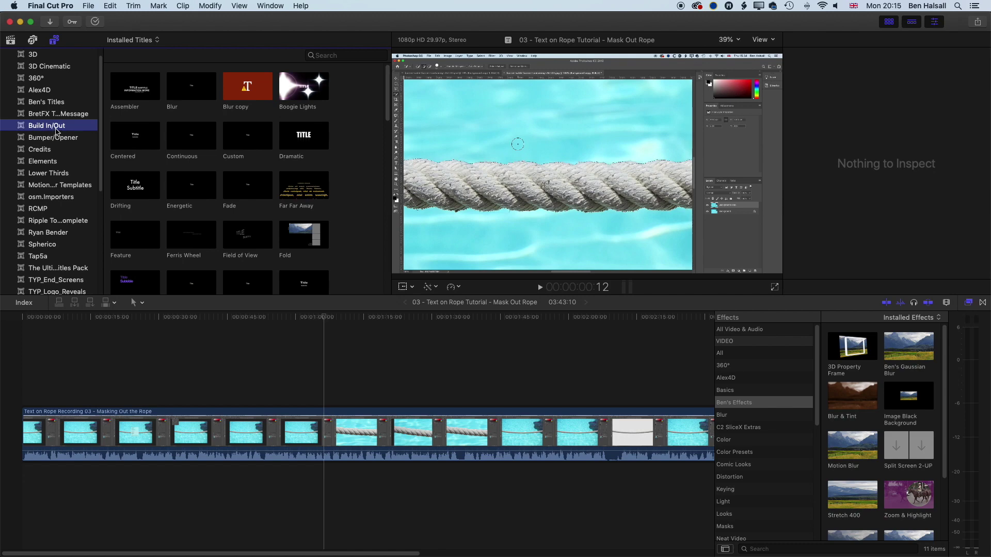
Step: Browse the Bumper/Opener, Credits and Elements title categories, then return to Build In/Out
click(51, 138)
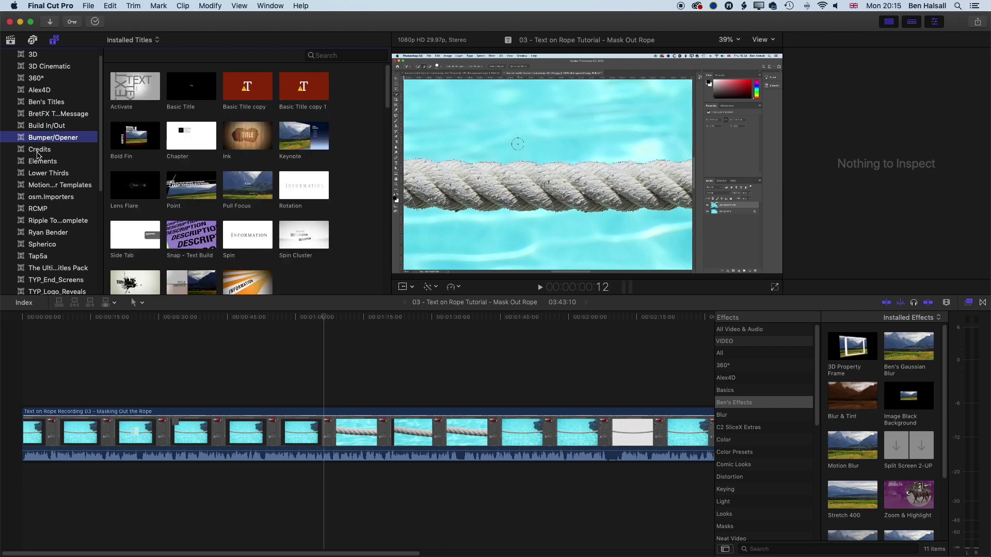
click(39, 153)
click(30, 162)
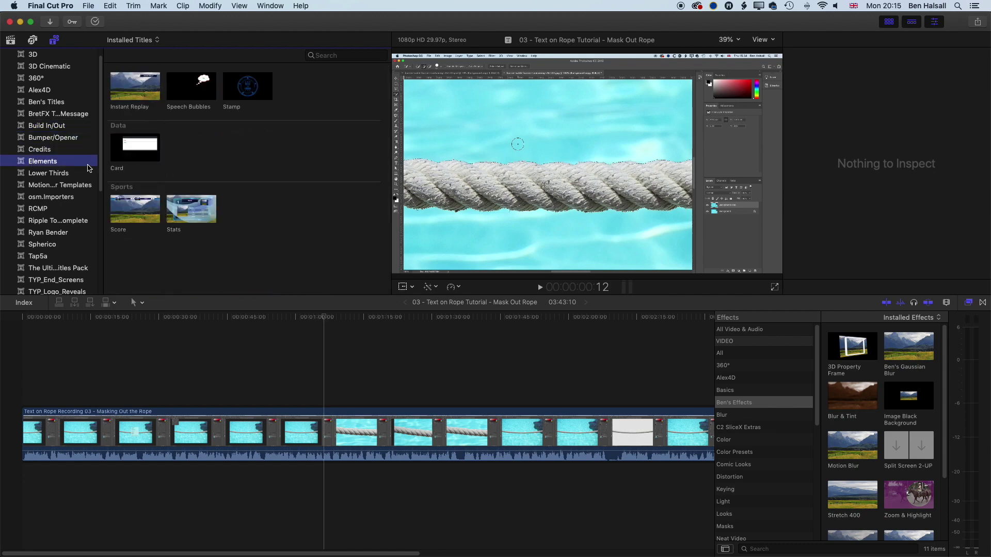
click(48, 128)
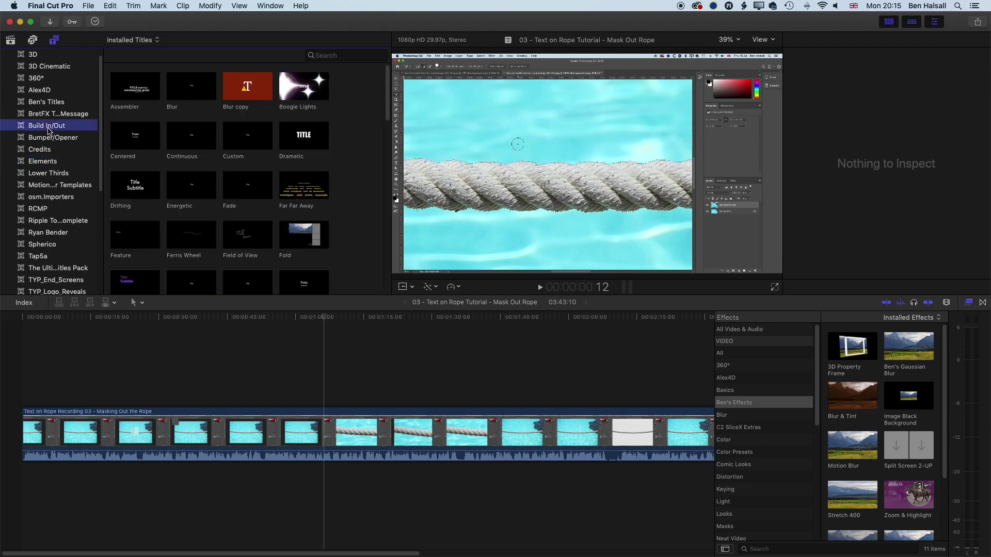
Step: Make a Motion copy of the Continuous title and dismiss the Motion launch error
right_click(188, 139)
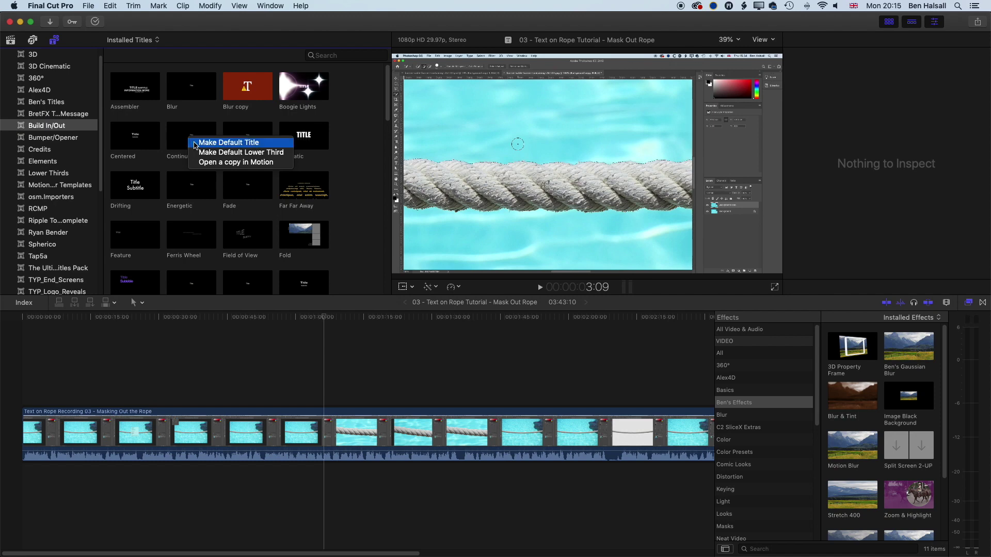
click(216, 162)
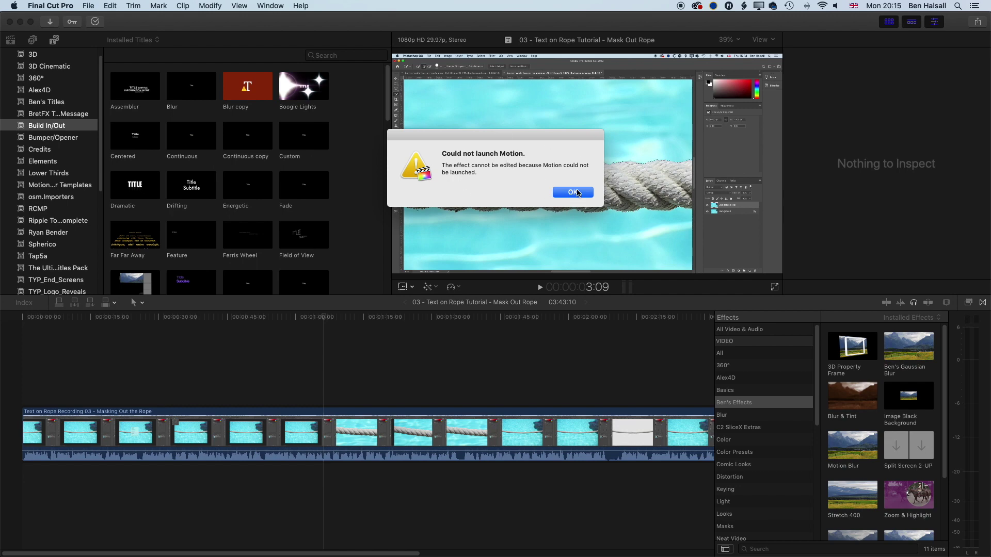
click(576, 193)
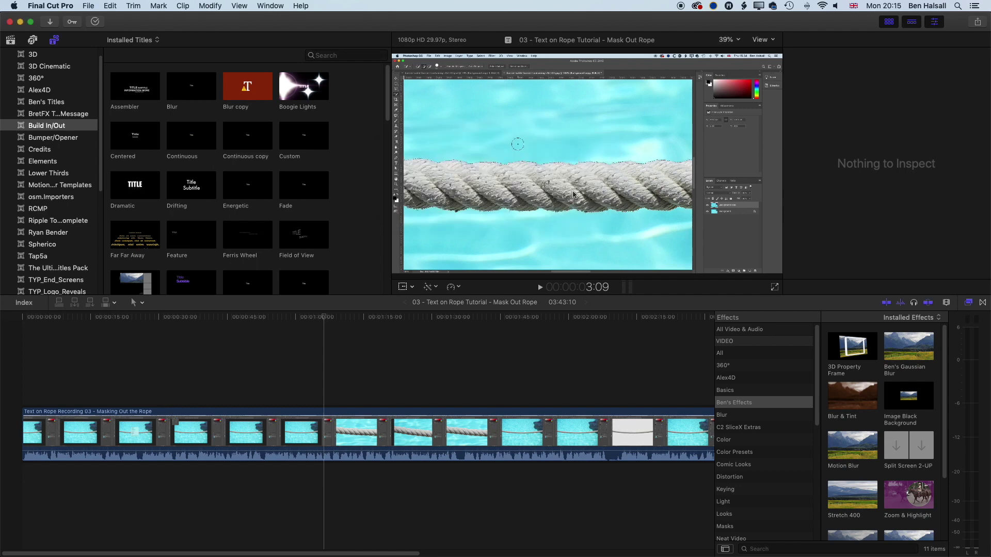
key(super+Tab)
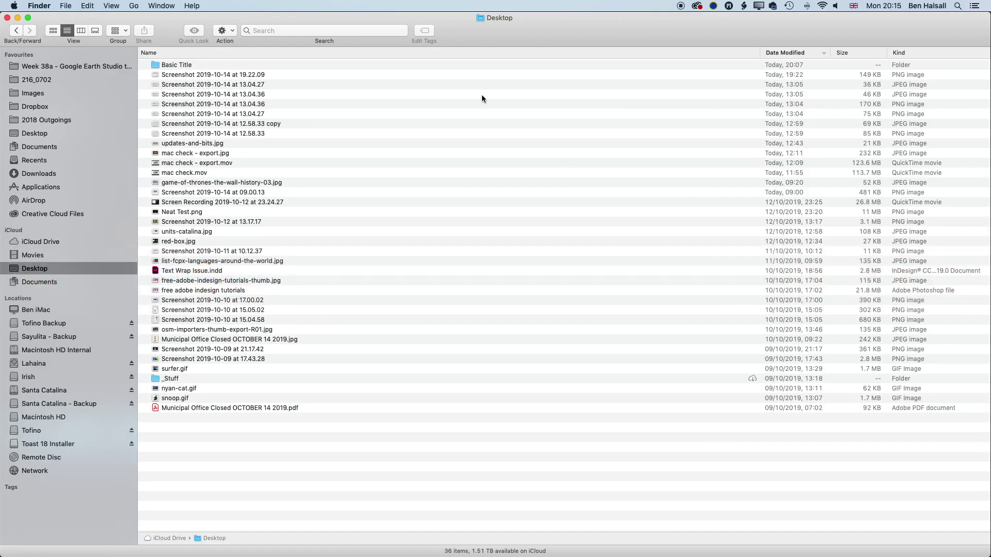
Step: Locate the Continuous copy folder under Movies > Motion Templates > Titles > Build In/Out
click(51, 255)
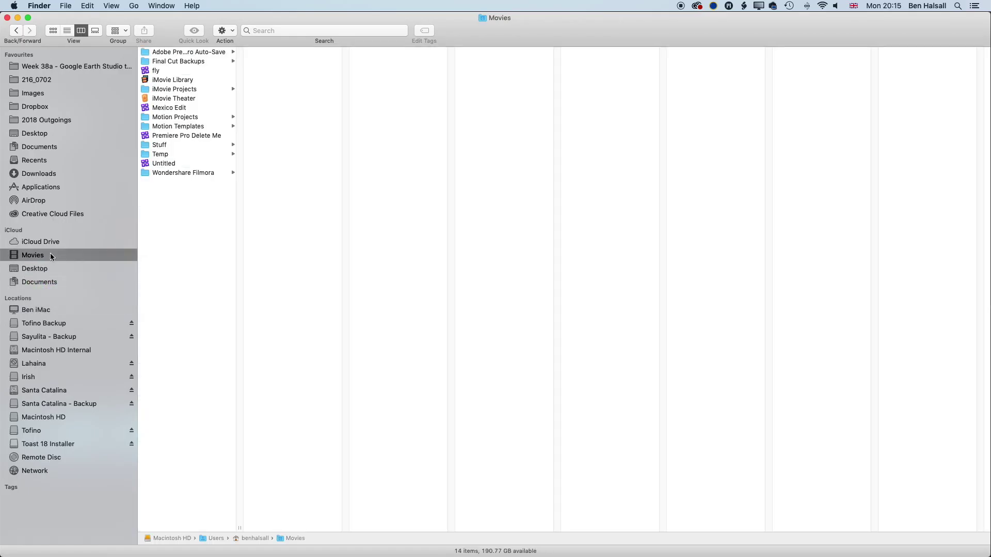
click(185, 127)
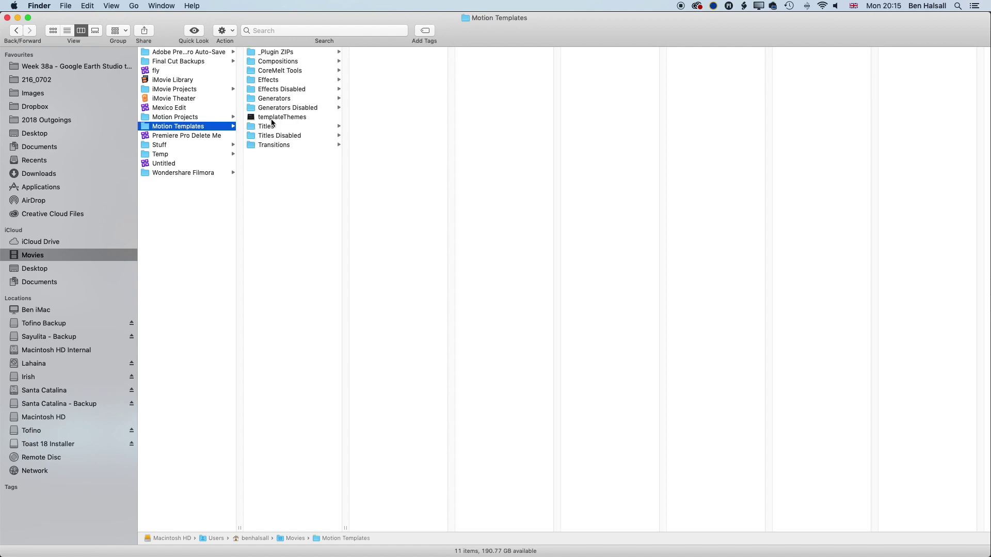
click(274, 128)
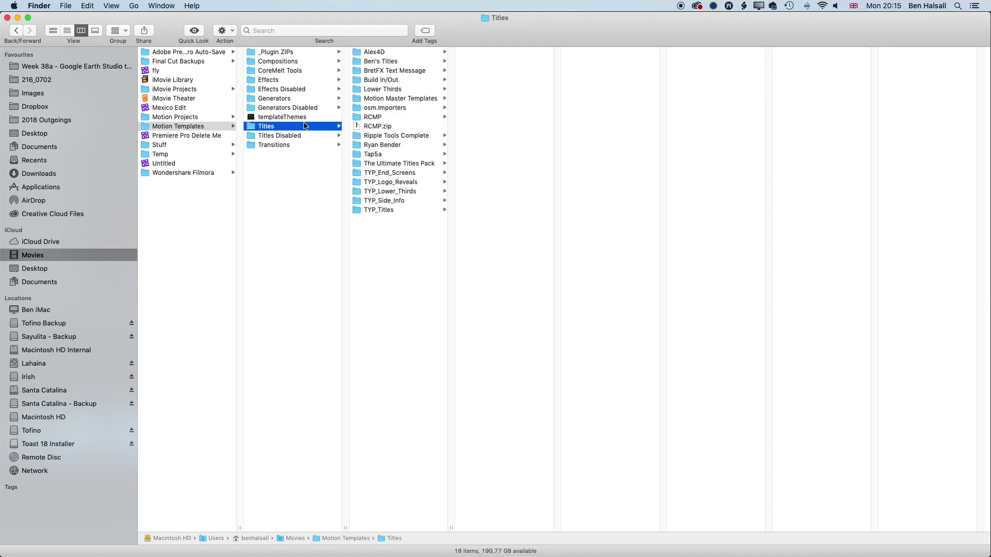
click(385, 80)
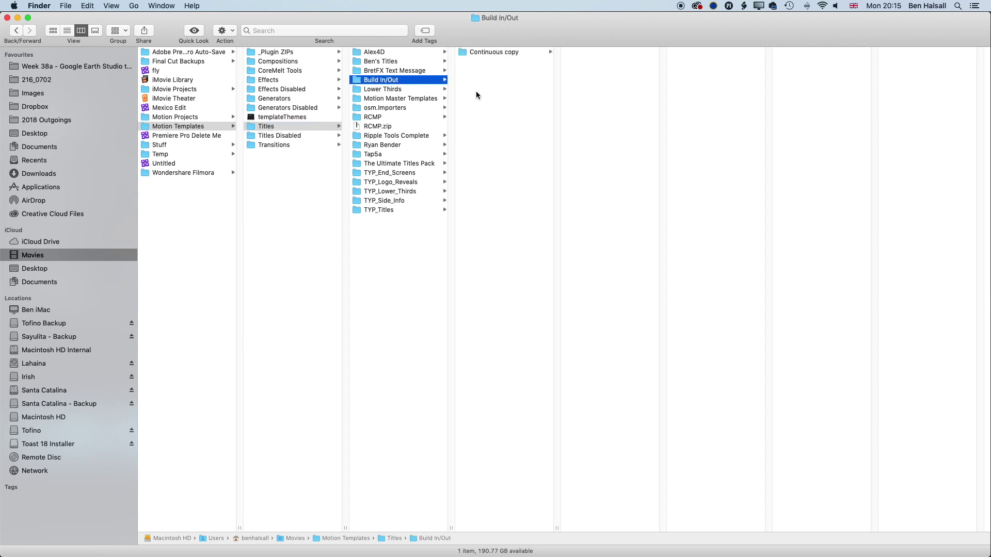
key(super+Tab)
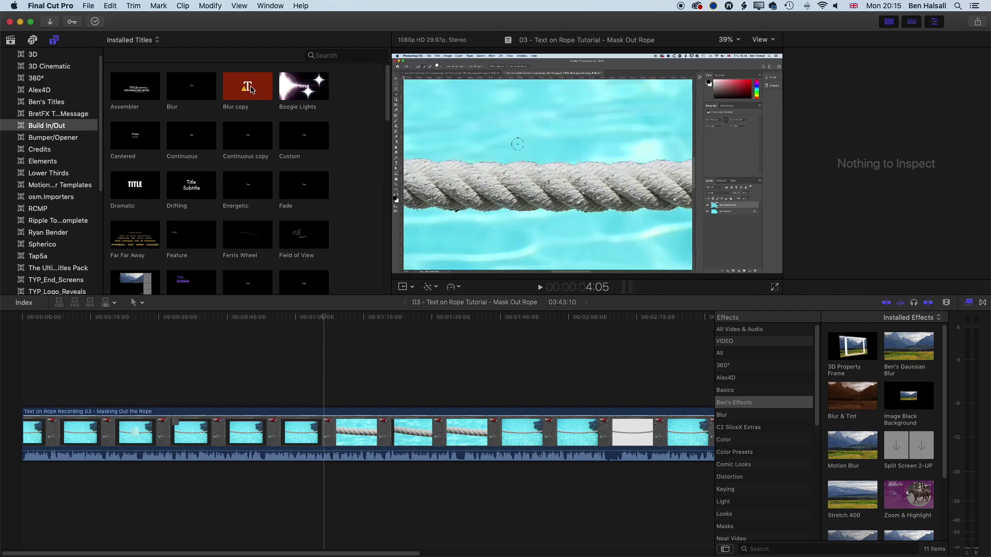
Step: Make a Motion copy of the Blur title, dismissing the Motion launch error
click(251, 90)
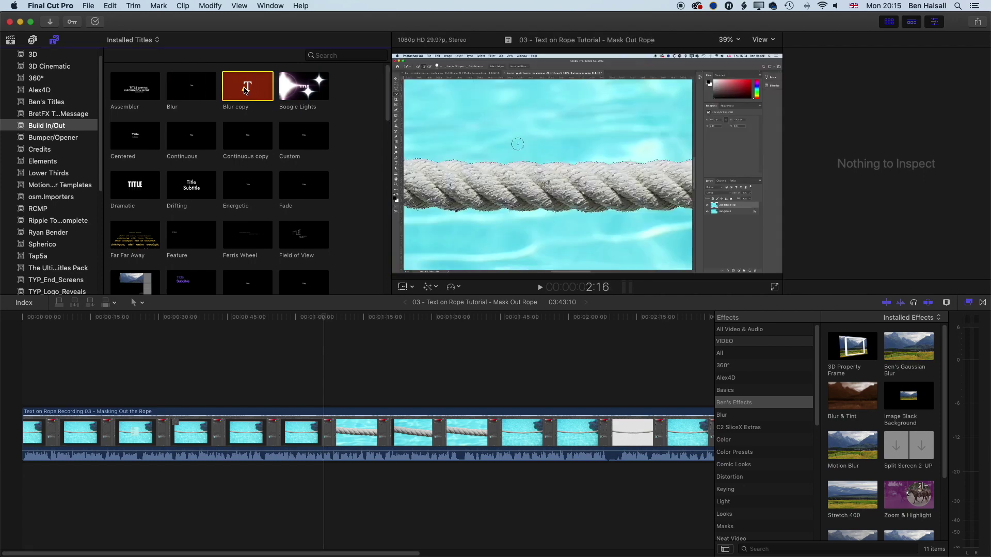
click(195, 96)
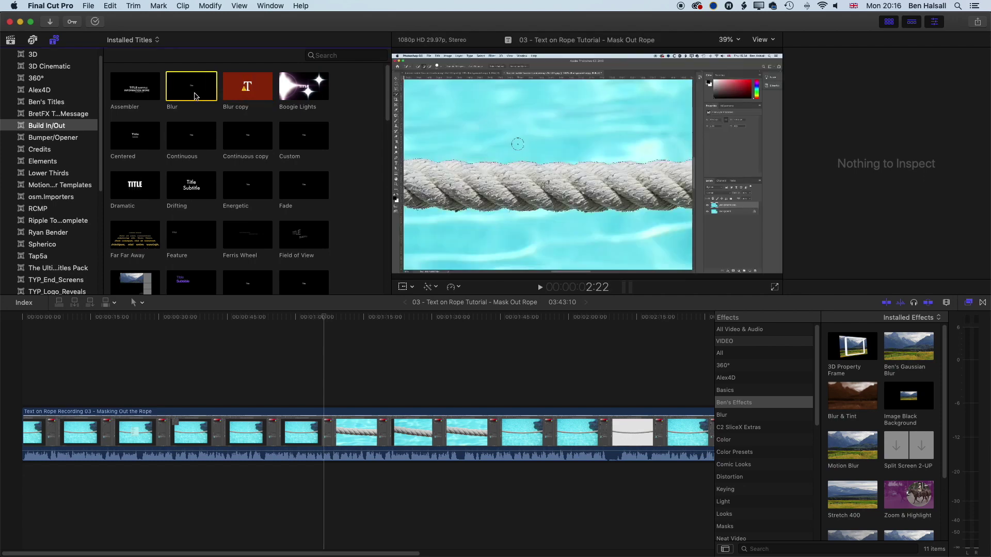
right_click(190, 92)
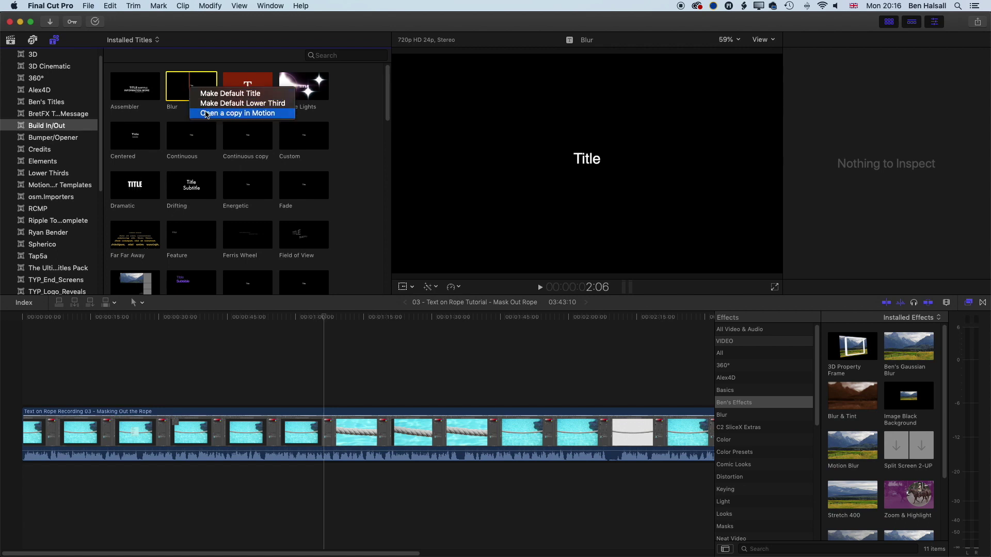
click(206, 114)
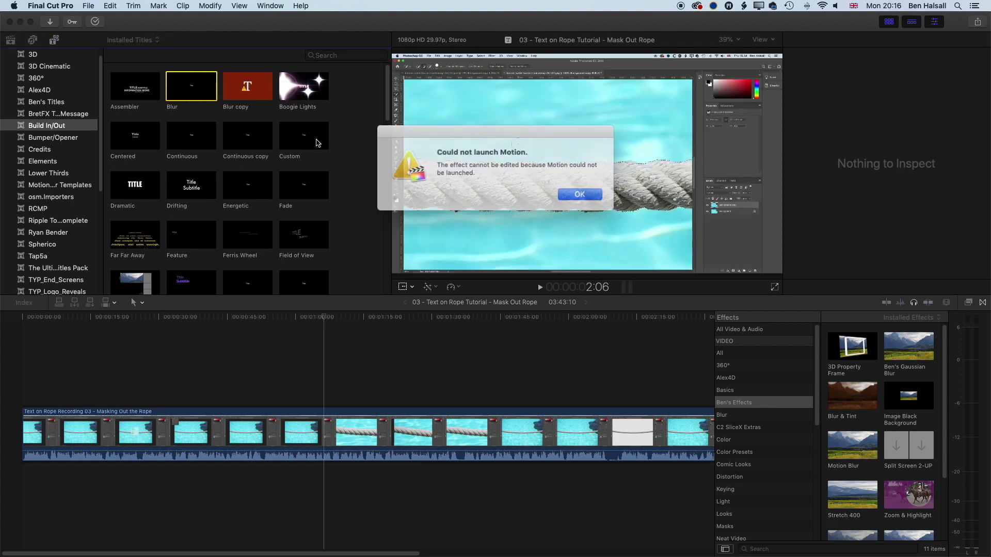
click(573, 193)
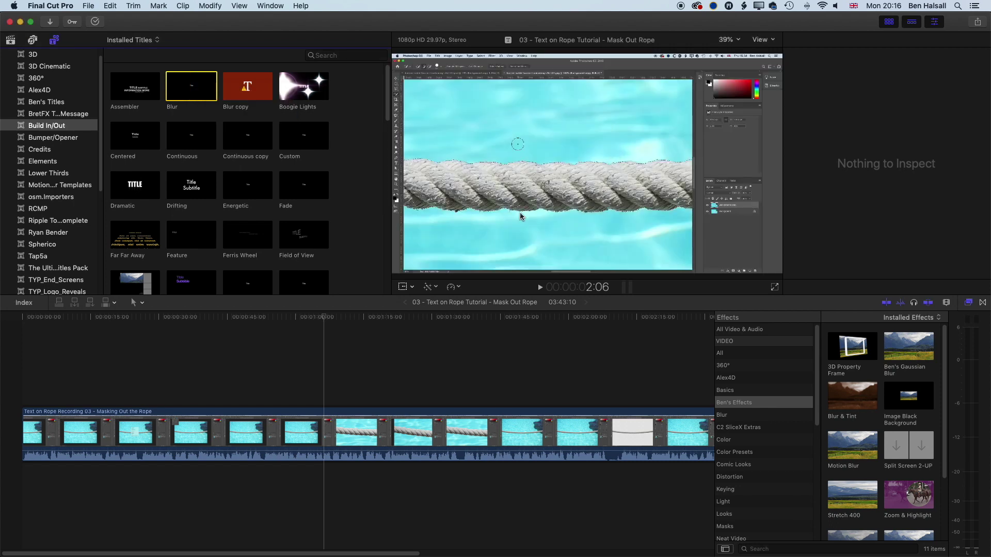
key(super+Tab)
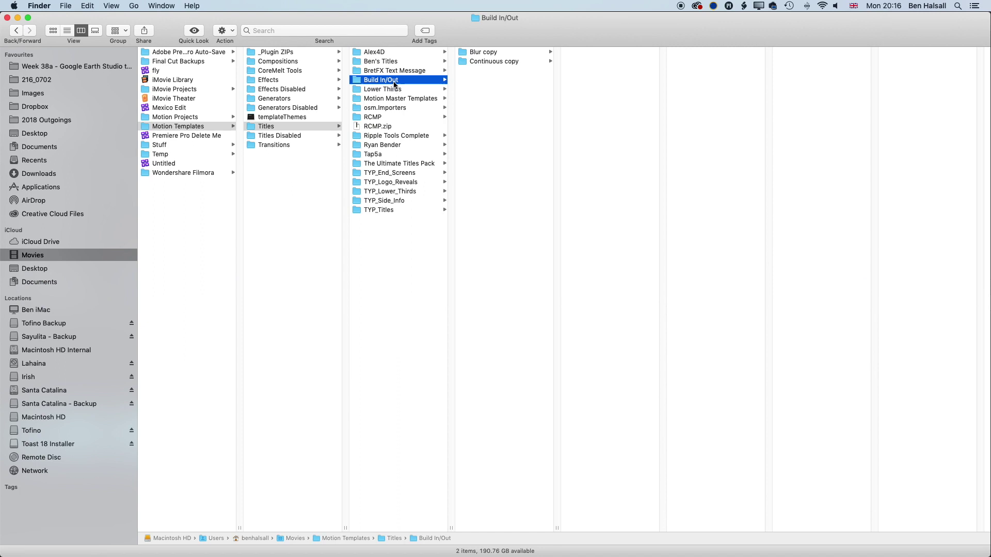
Step: Open the Blur copy folder to view Blur copy.moti, large.png and small.png
click(471, 51)
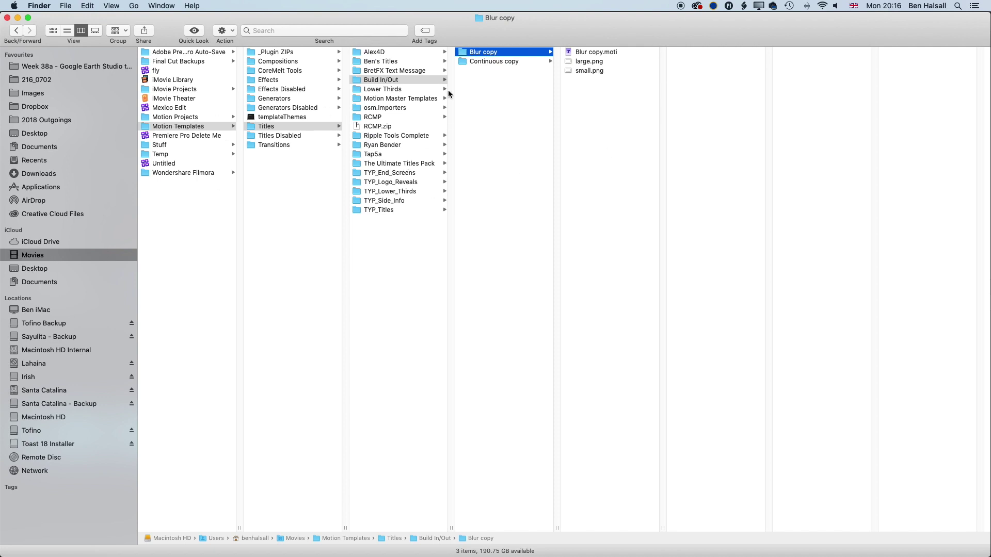
key(super+Tab)
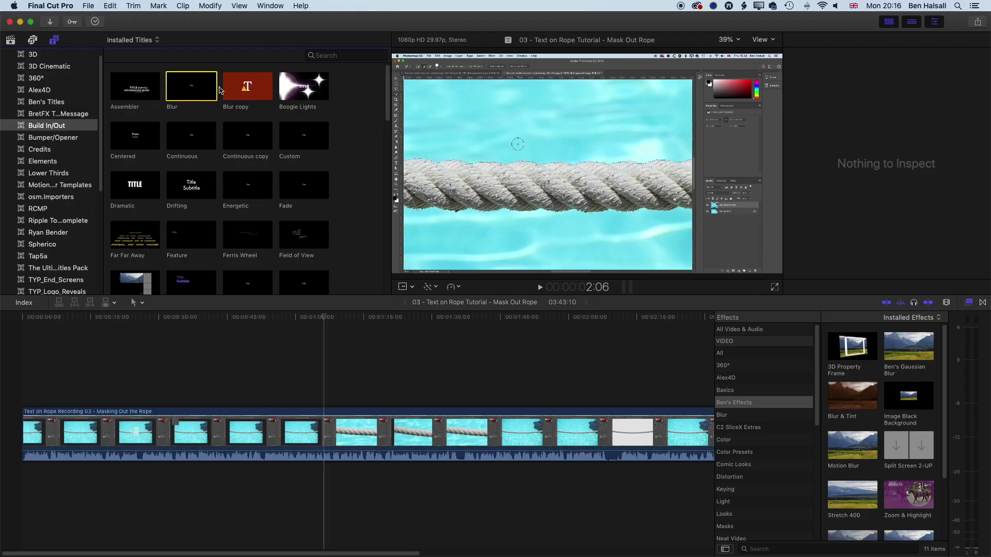
Step: Preview the Blur copy title in the Titles browser
click(239, 88)
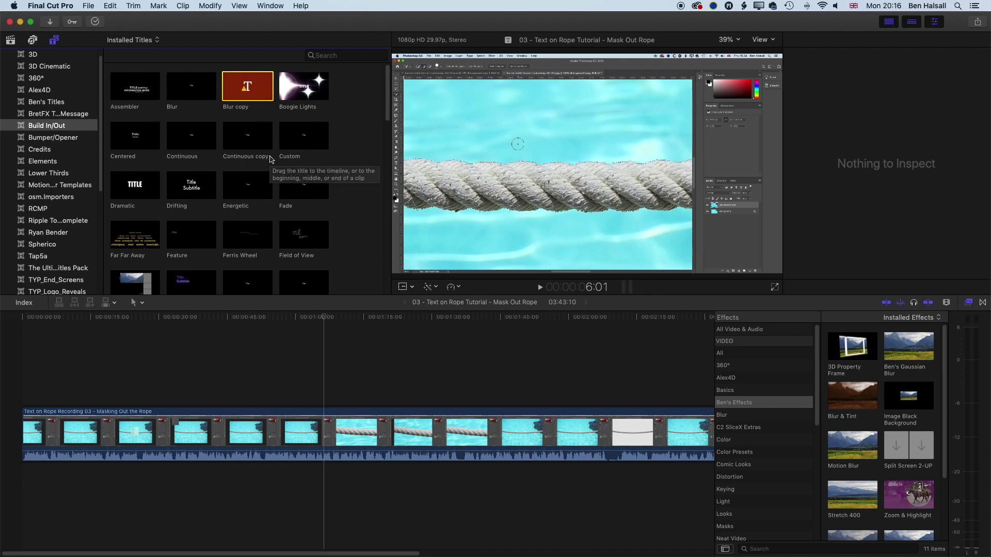
key(super+Tab)
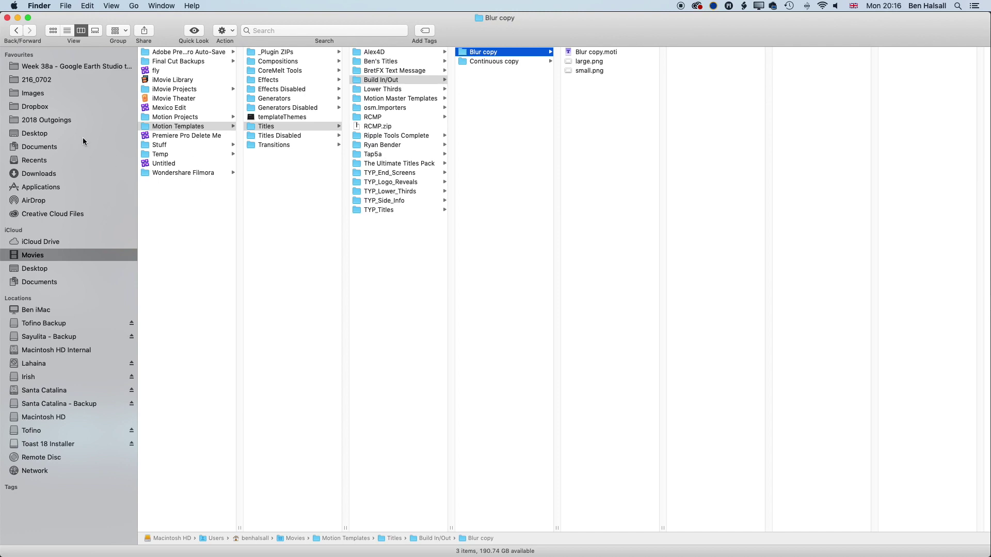
Step: Find Final Cut Pro in the Applications folder and bring up its context menu
click(55, 184)
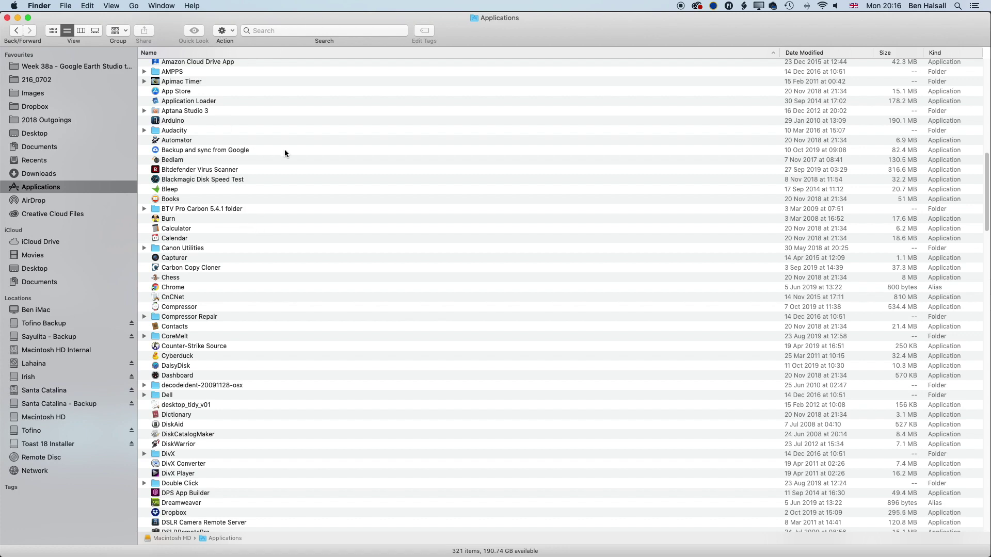
text(fin)
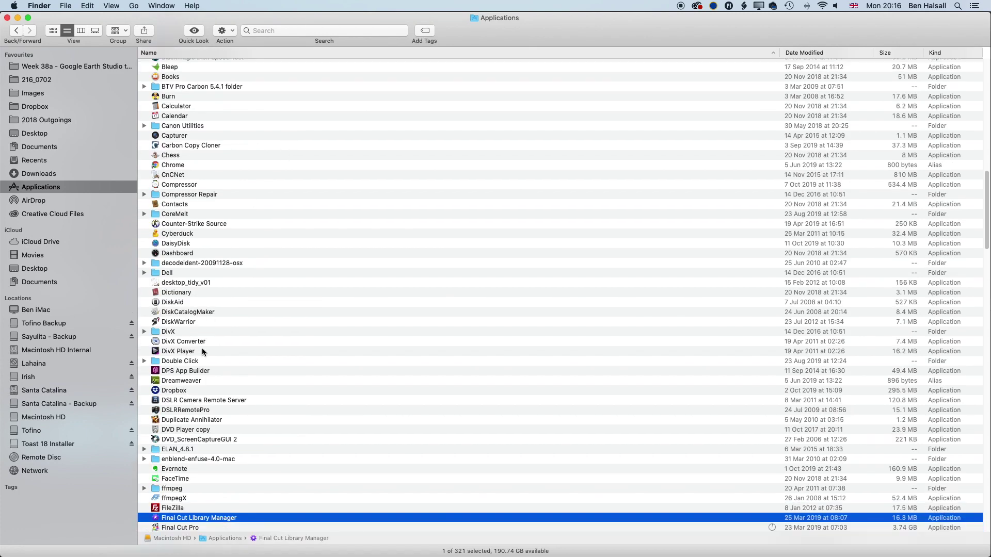
scroll(202, 350, down, 5)
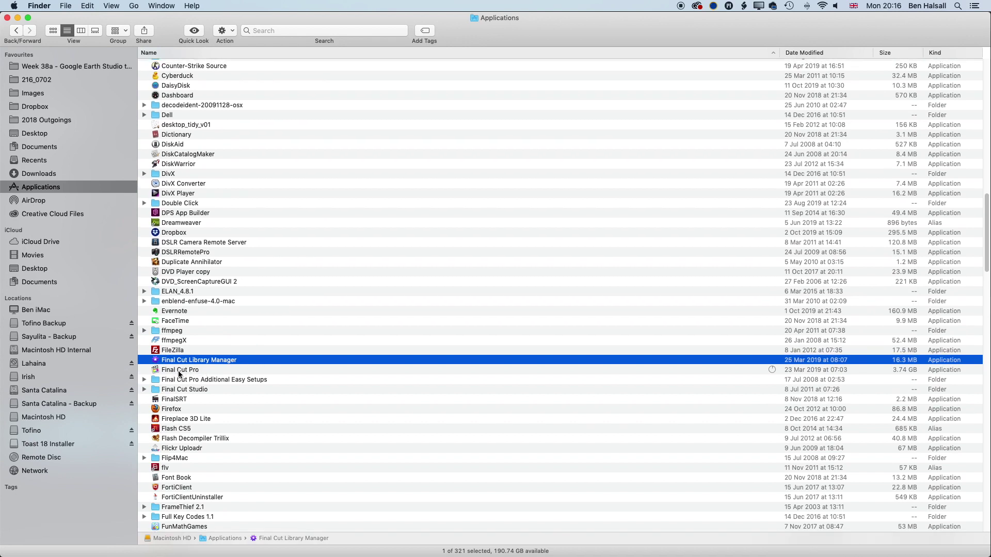
click(178, 371)
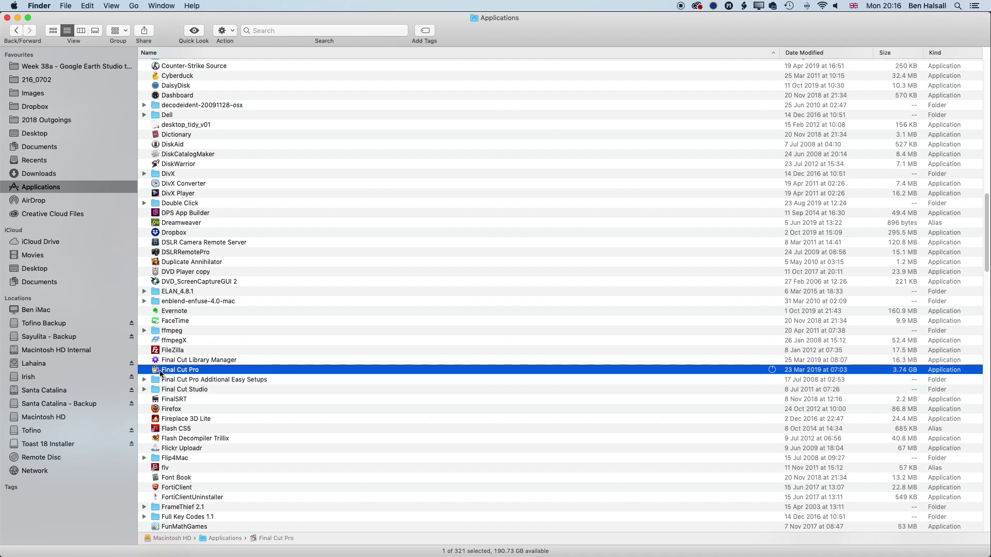
right_click(159, 371)
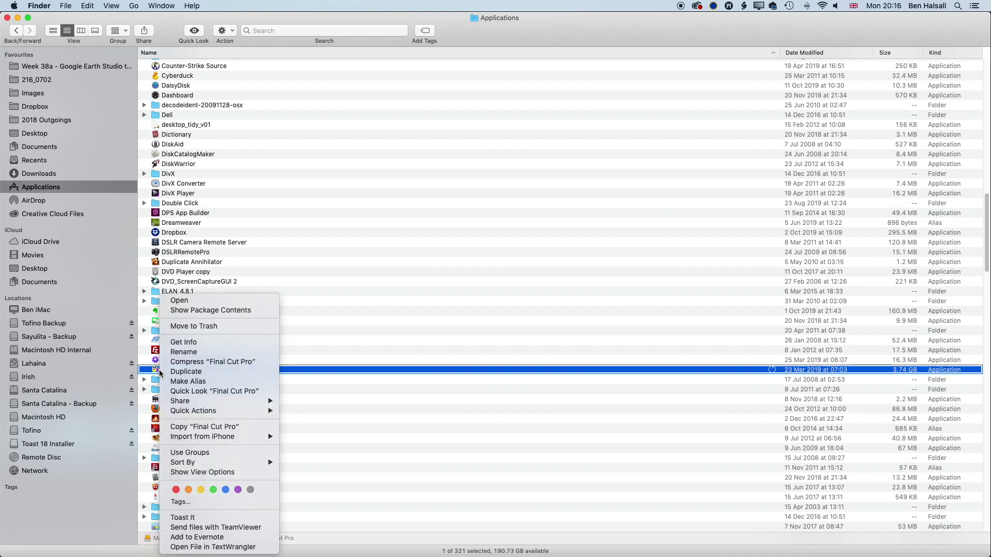
Step: Search Final Cut Pro's package contents for 'buil' and select Build In:Out.localized
click(191, 310)
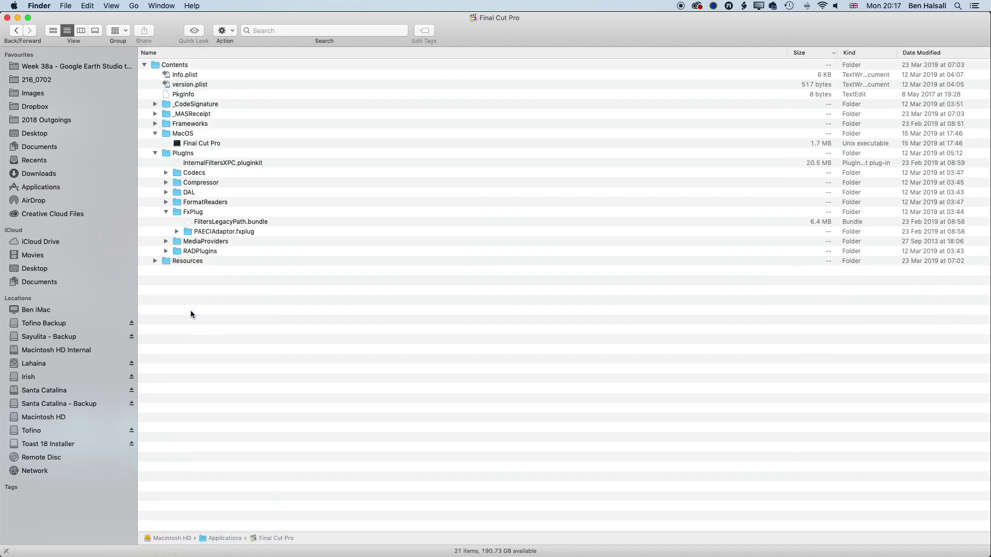
click(281, 29)
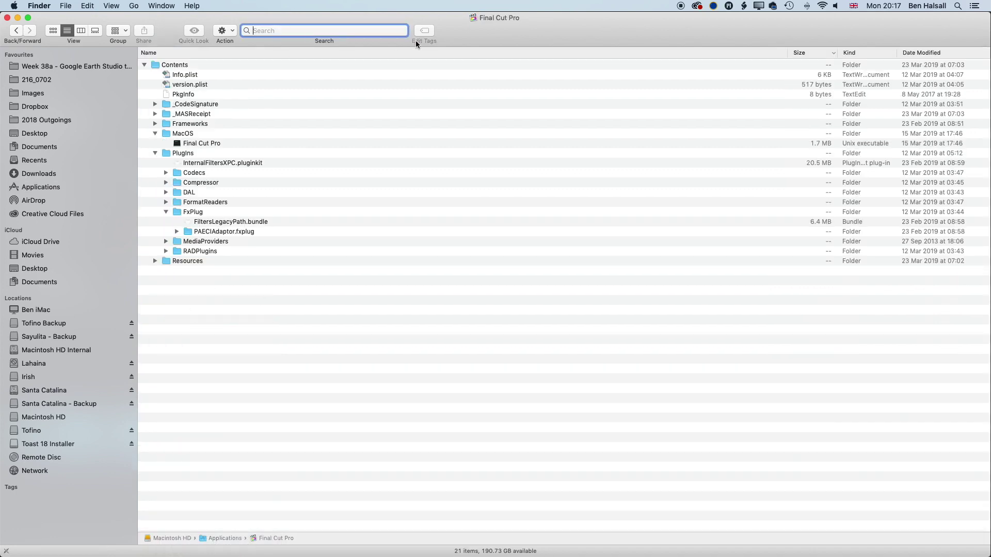
text(build)
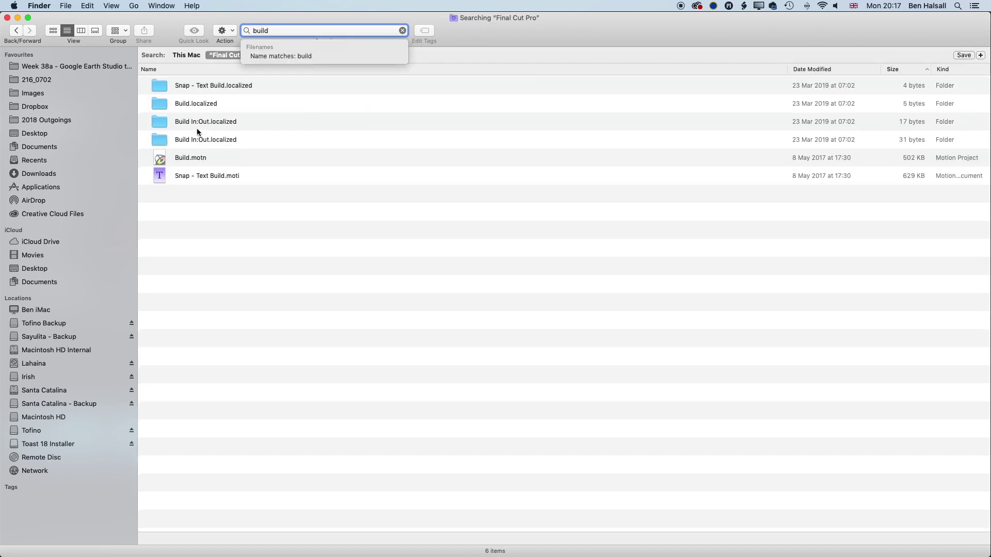
click(187, 122)
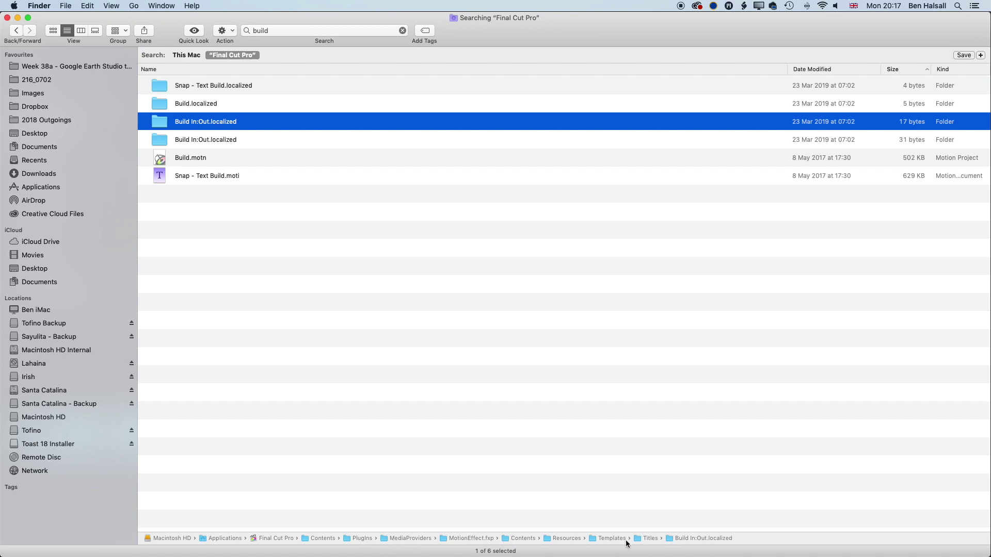
Step: Open the Templates folder and expand Titles, Effects, Generators and Build In/Out
double_click(593, 540)
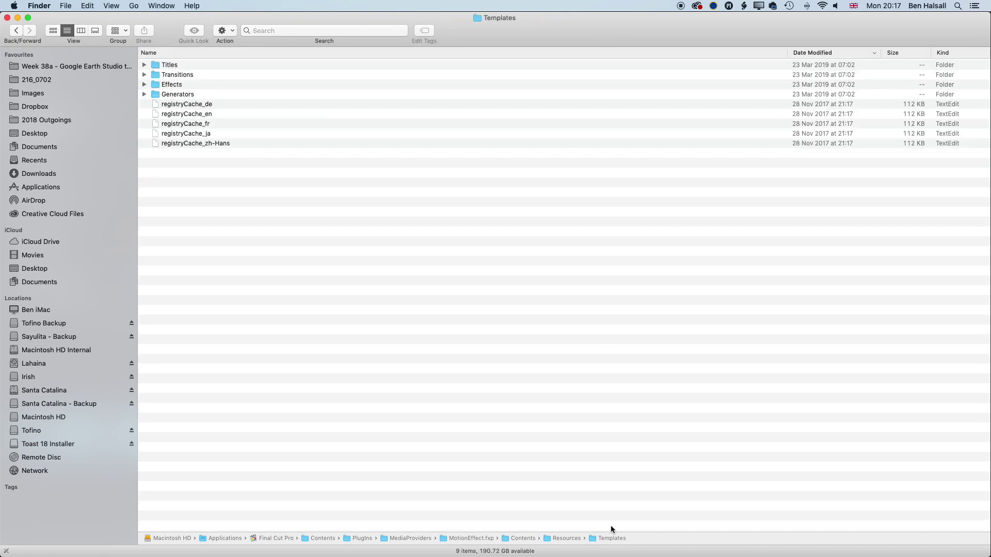
click(144, 65)
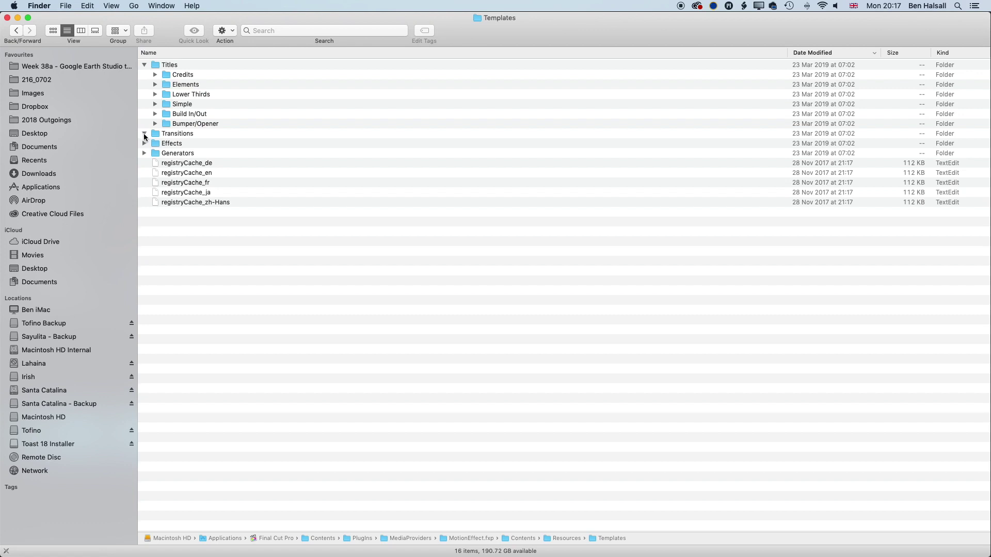
click(144, 154)
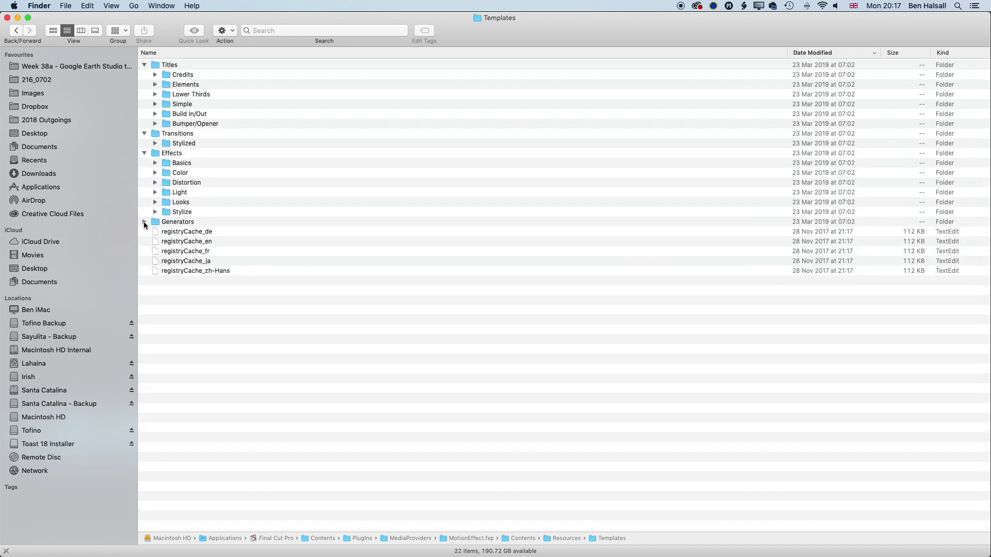
click(145, 222)
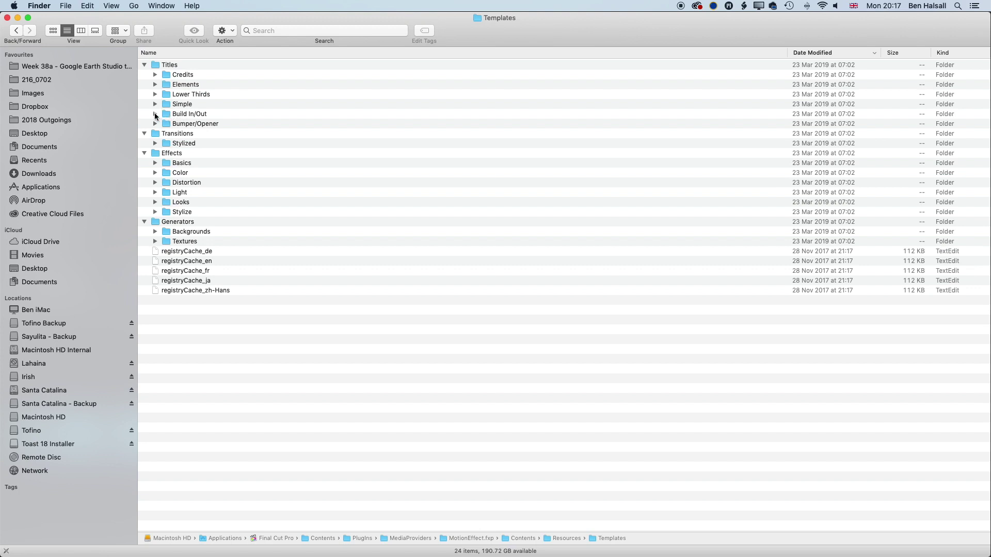
click(155, 114)
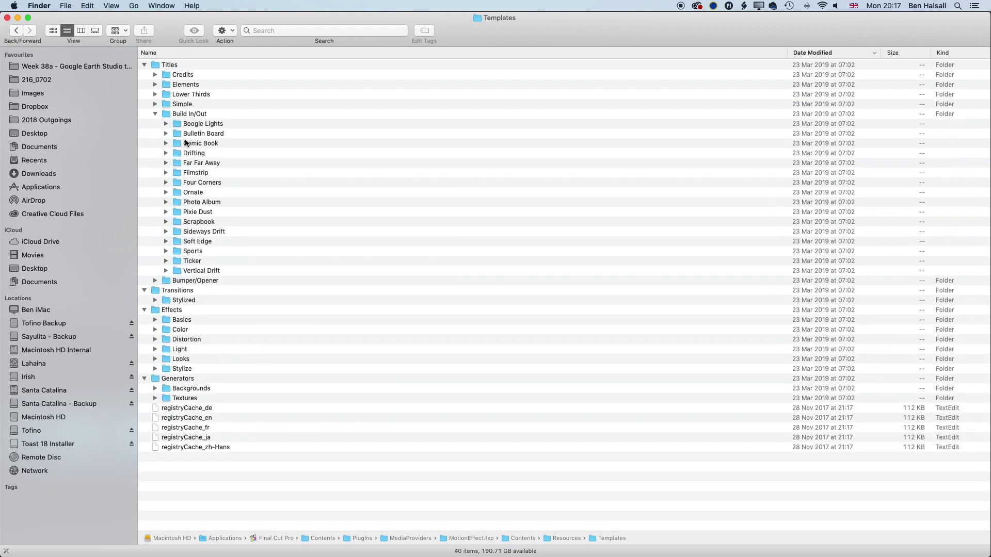
Step: Inspect the Comic Book folder's Fade contents, then copy the Comic Book folder
click(188, 142)
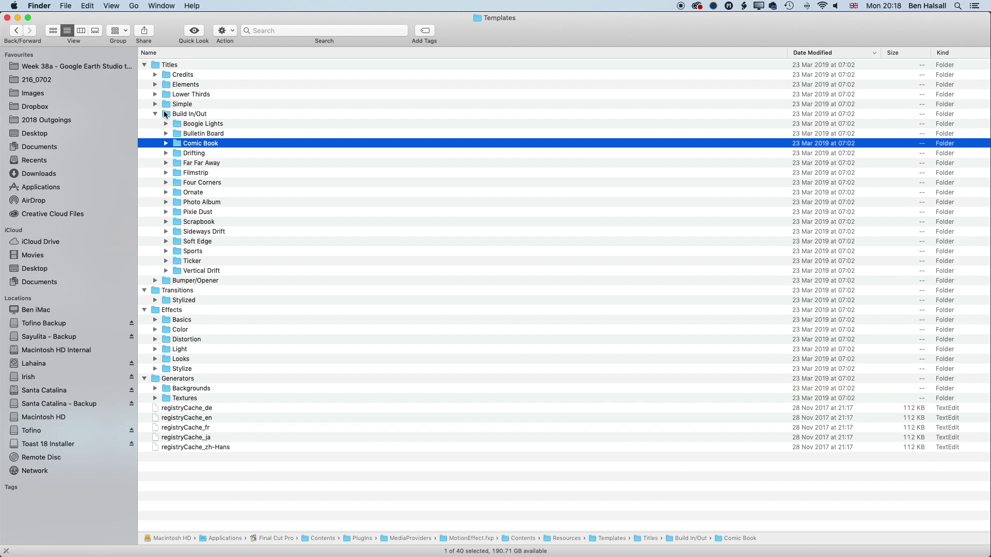
click(165, 143)
click(176, 153)
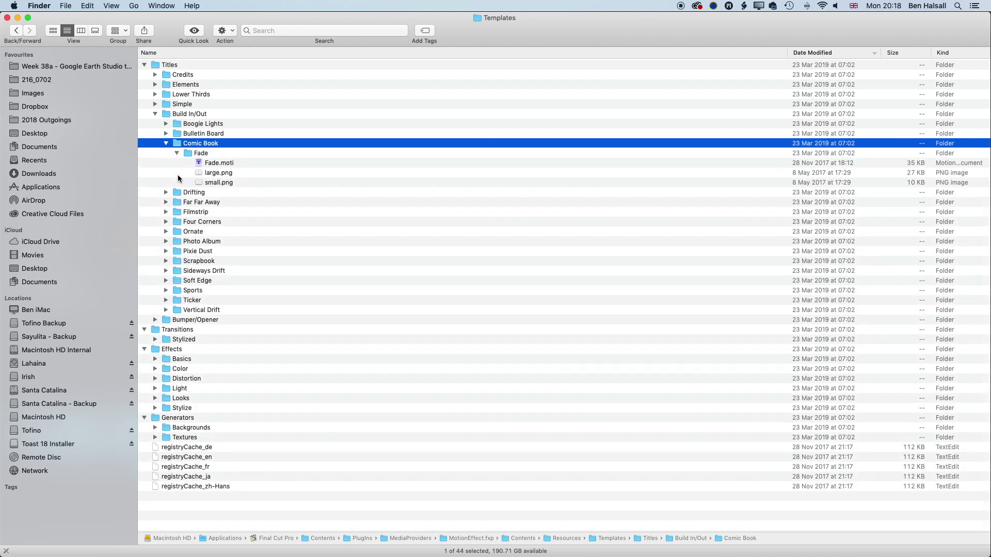
click(167, 144)
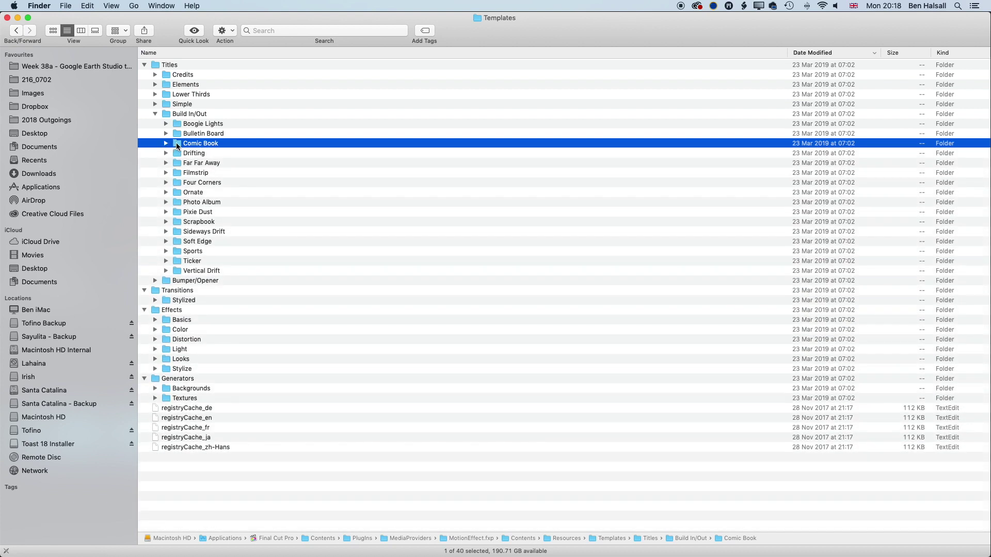
right_click(177, 146)
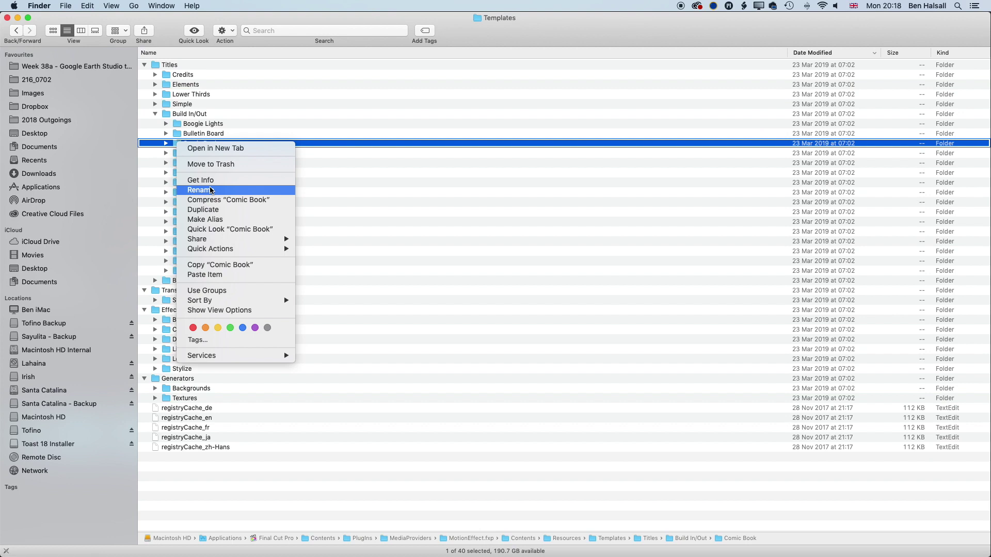
click(246, 266)
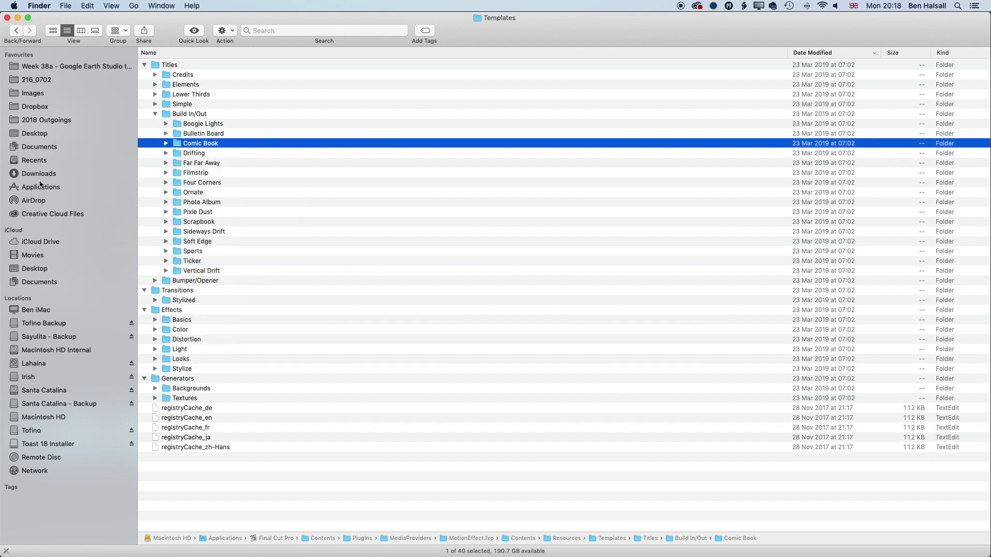
Step: Paste the Comic Book folder into Movies > Motion Templates > Titles > Ben's Titles
click(42, 259)
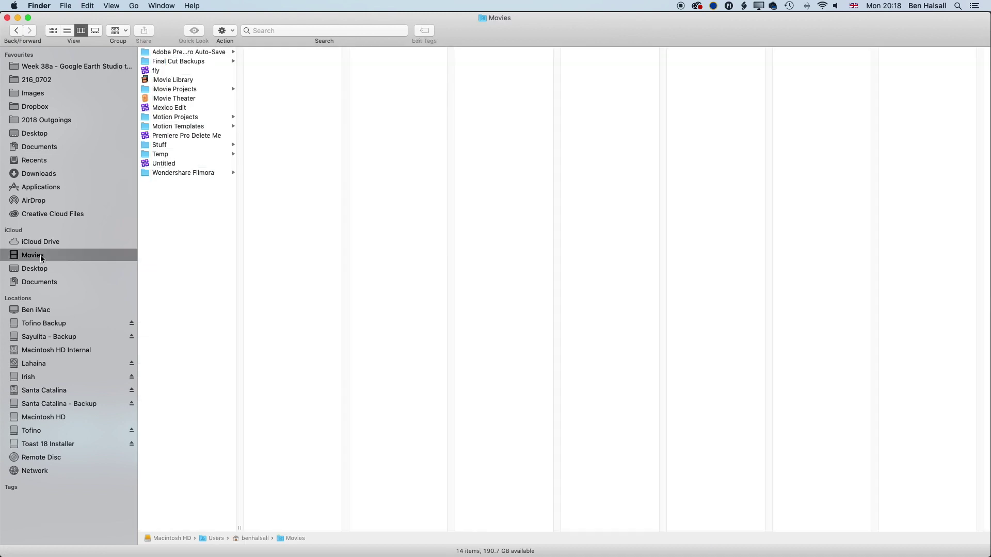
click(162, 127)
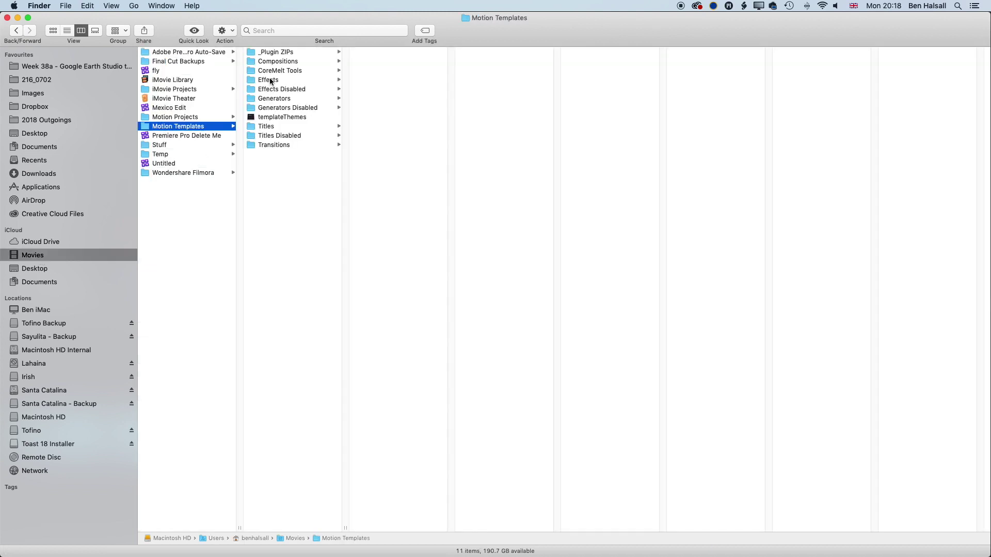
click(278, 128)
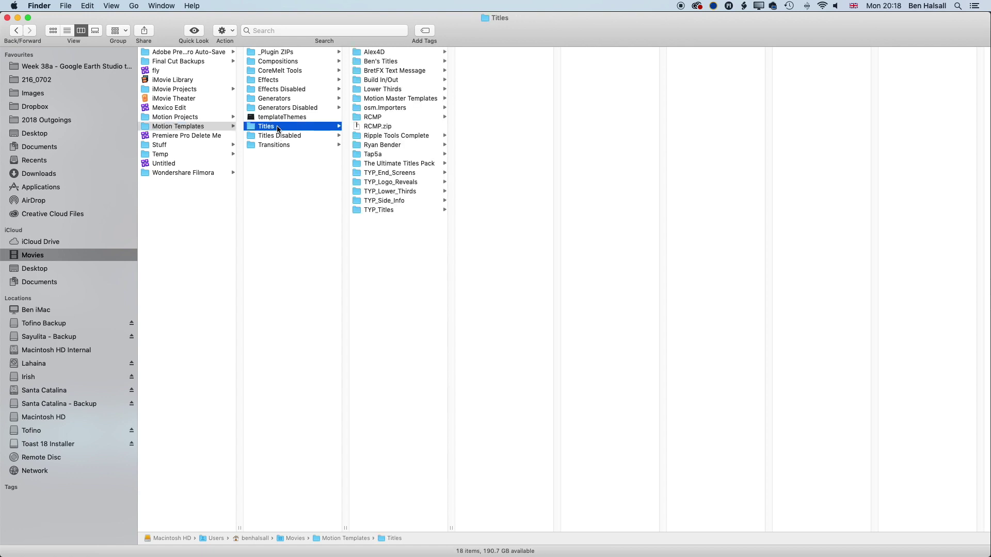
click(376, 62)
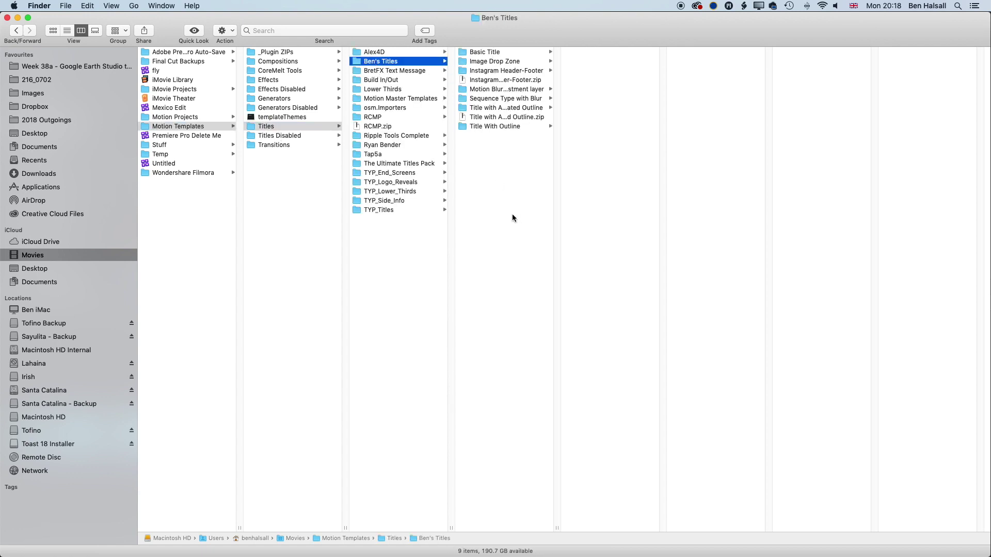
click(87, 6)
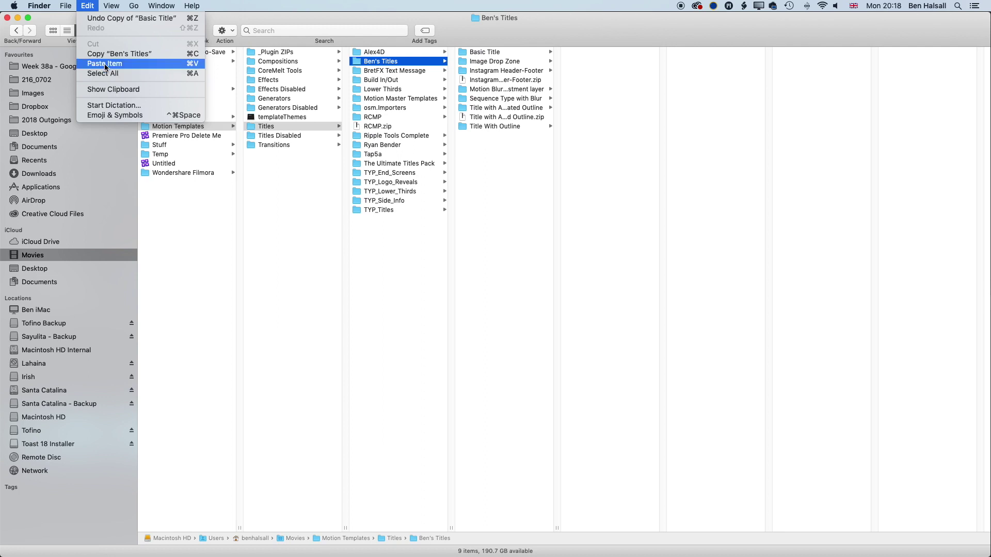
click(131, 64)
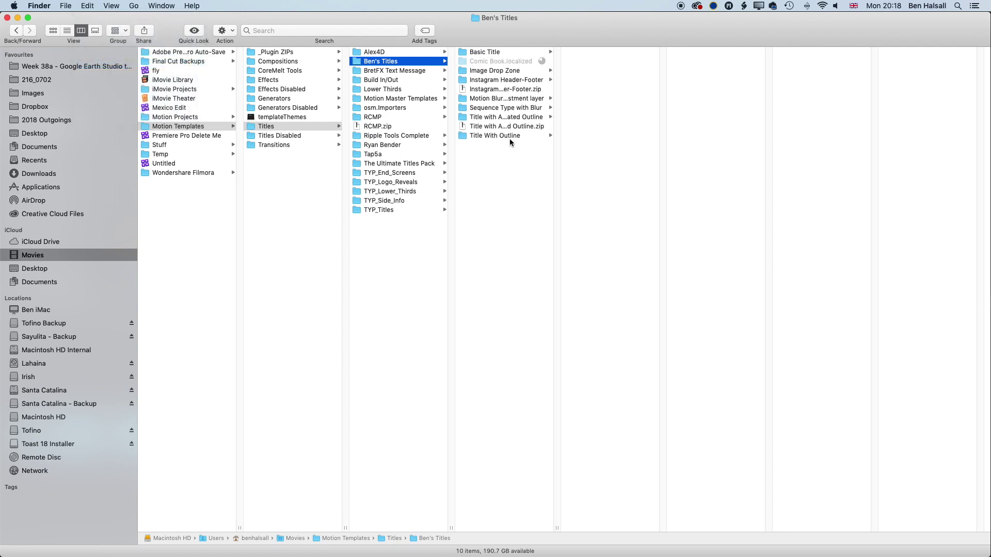
Step: Open the pasted Comic Book > Fade > Fade.moti file in Motion
click(481, 61)
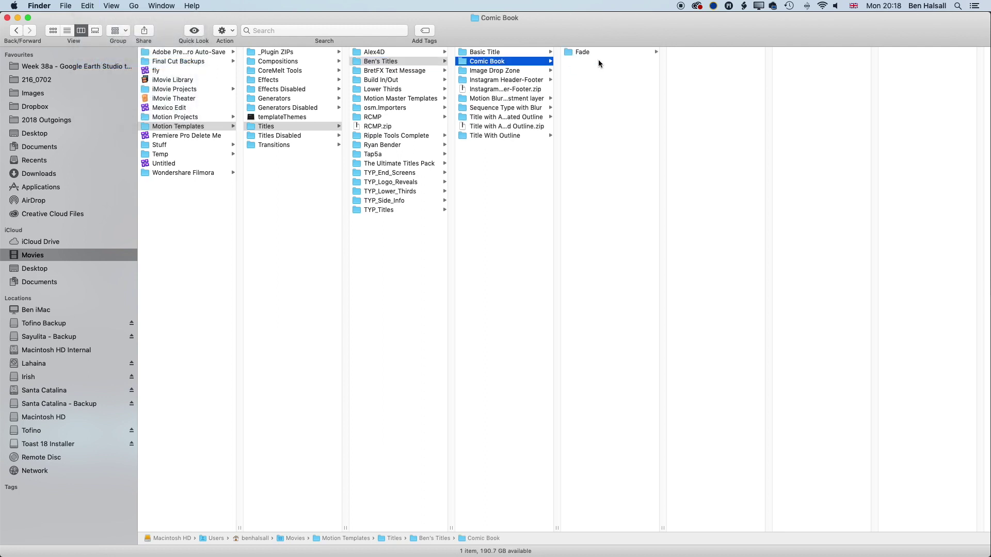
click(581, 53)
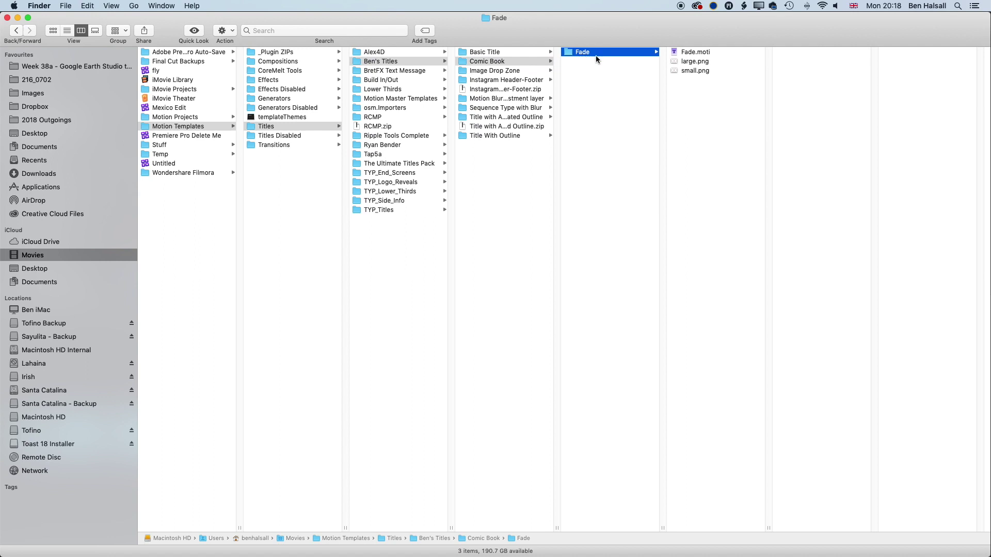
click(674, 52)
double_click(674, 52)
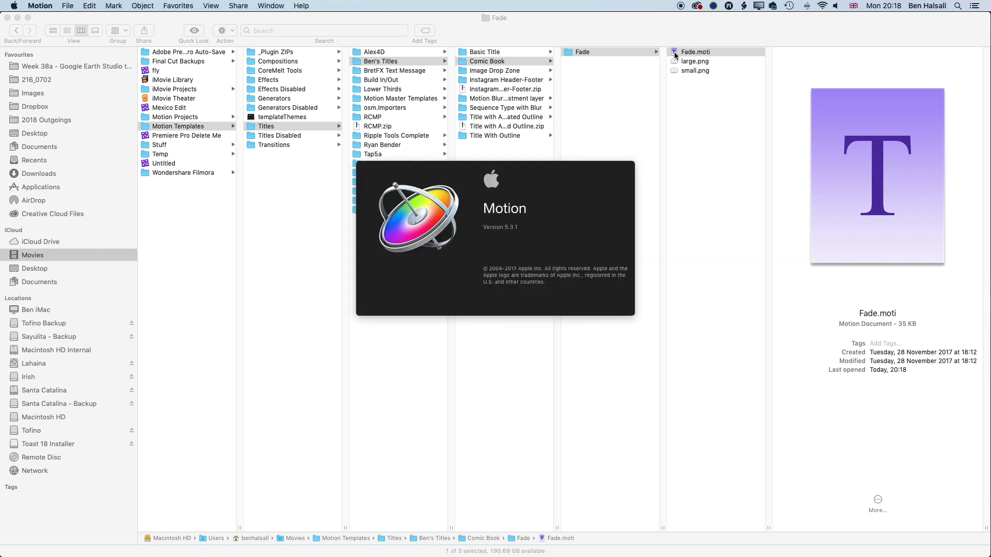
key(super+Tab)
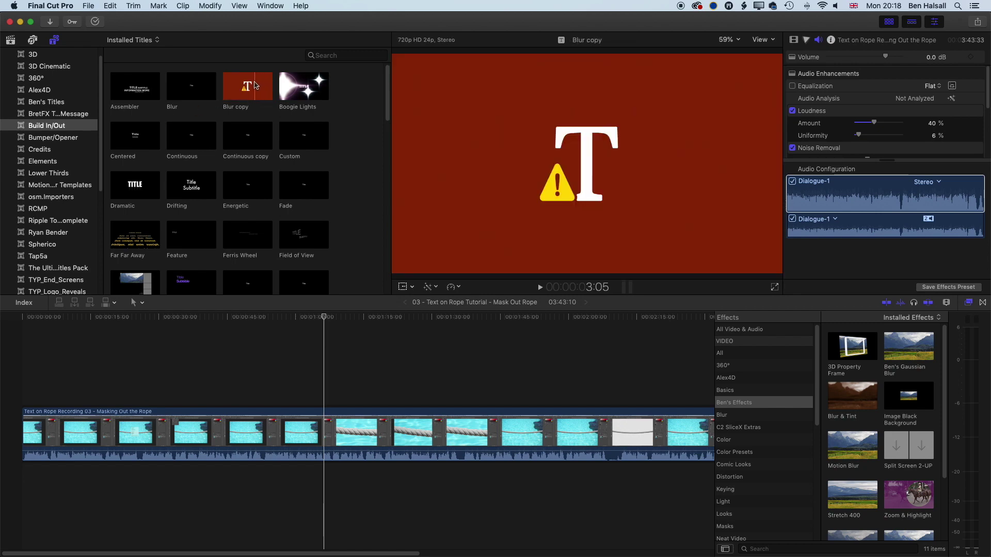
Step: Place the Blur copy title above the clip at about 41s and play it back
drag(241, 88, 213, 397)
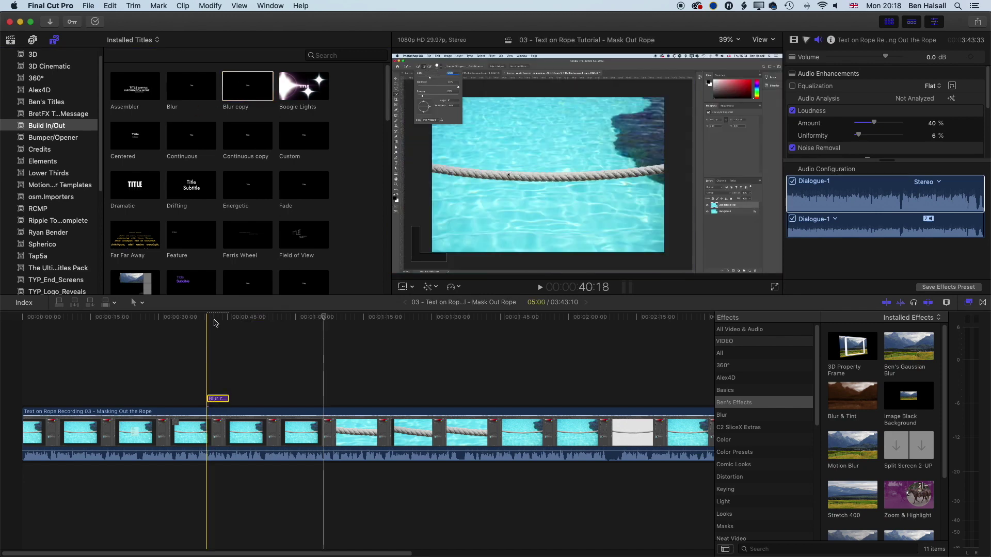
click(214, 319)
key(space)
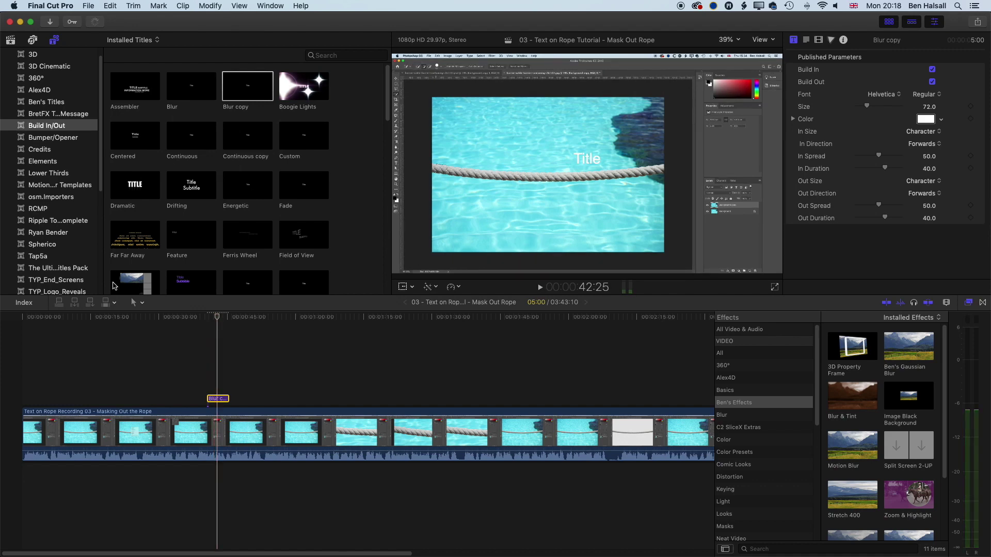
click(743, 391)
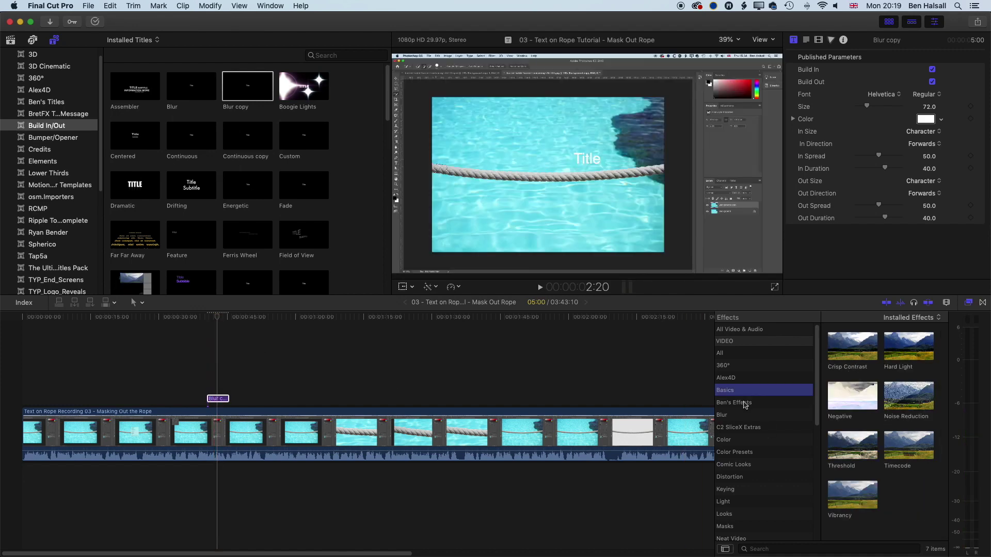
click(217, 399)
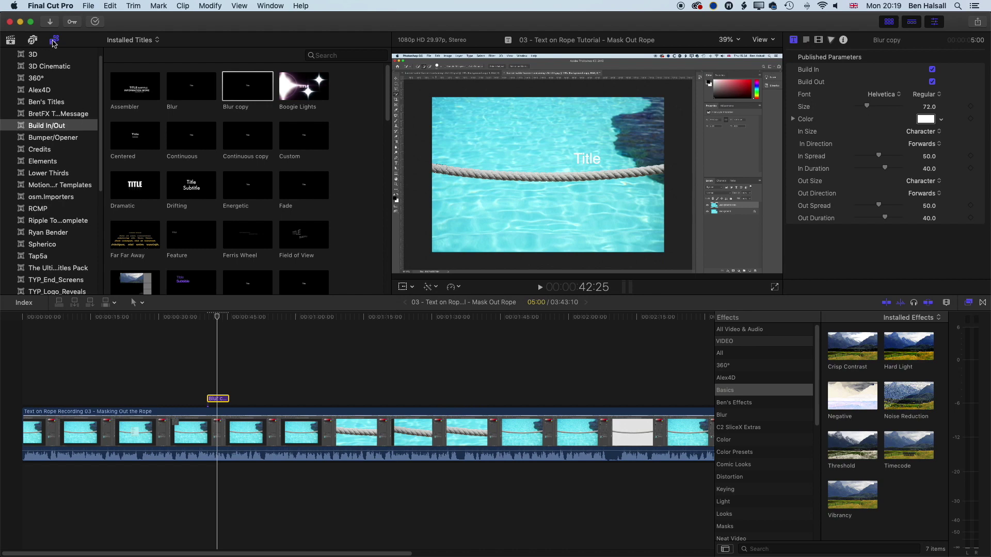
Step: Add the Comic Book Fade title from Ben's Titles above the rope clip, then bring Motion forward
click(50, 104)
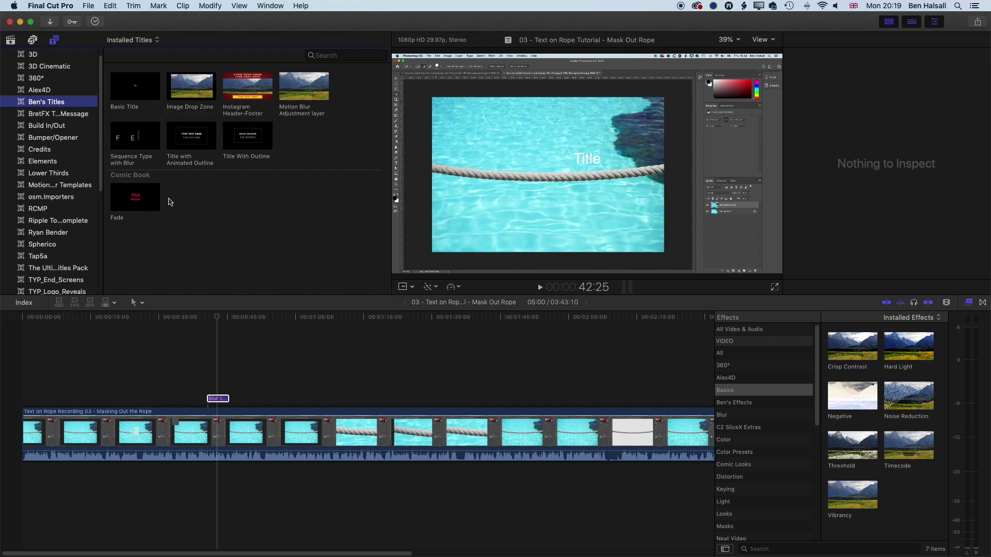
click(146, 201)
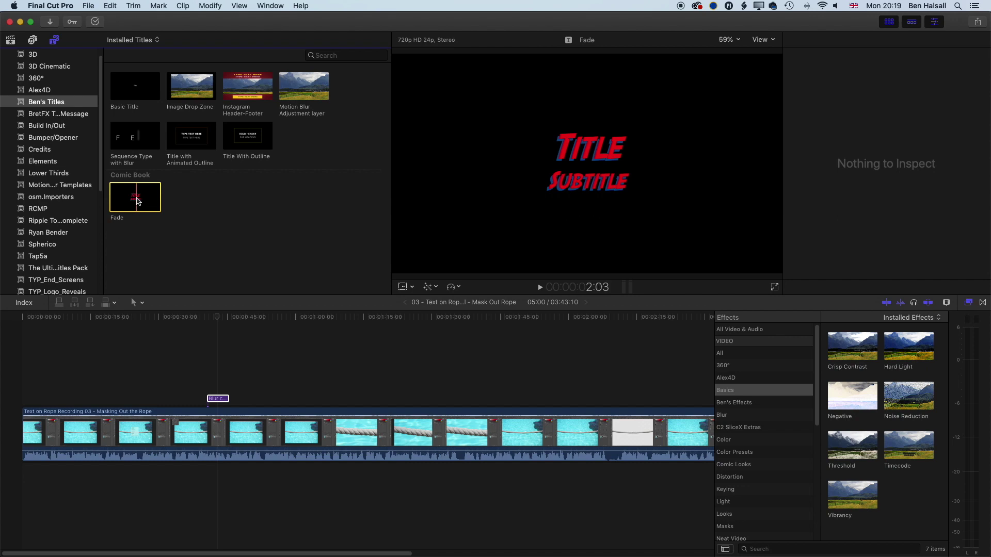
drag(137, 203, 262, 397)
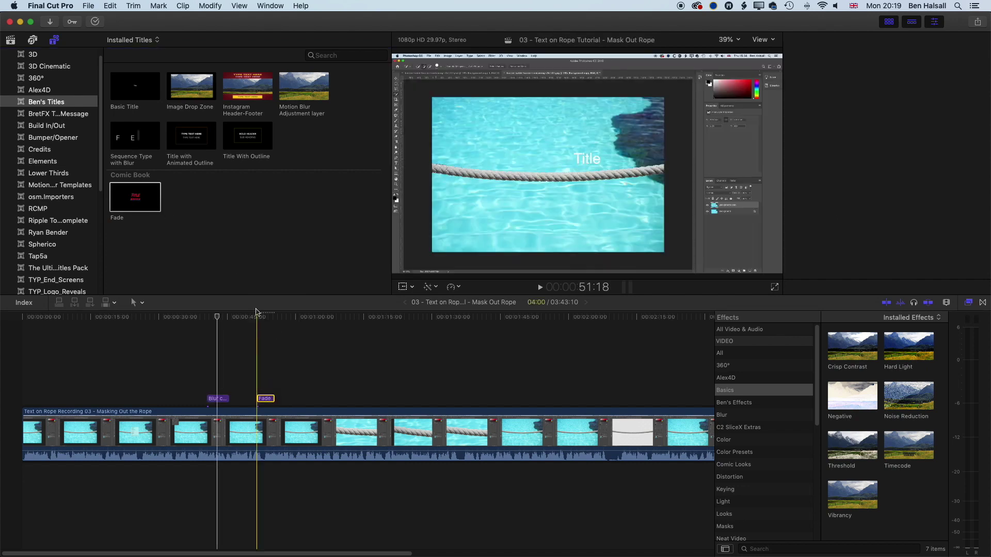
click(265, 319)
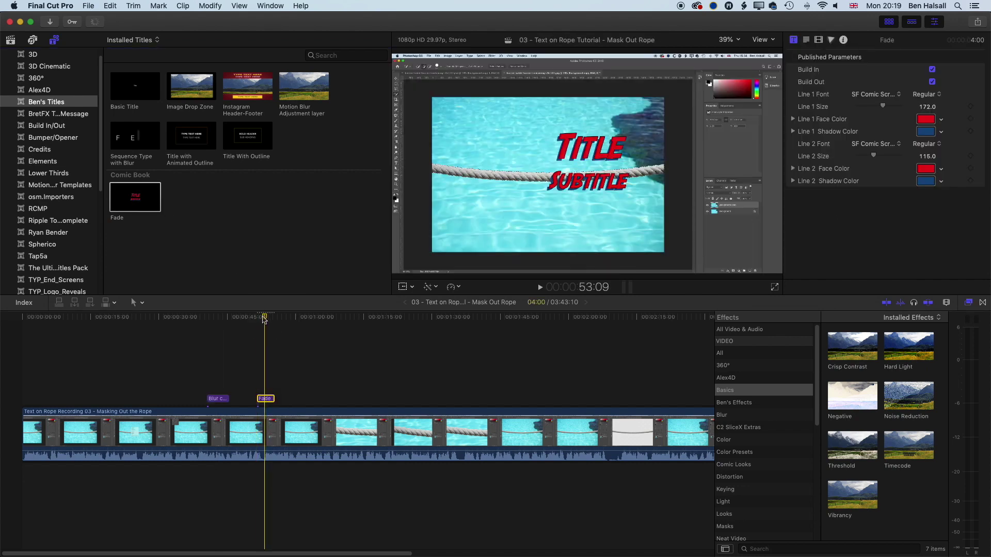
mouse_move(178, 281)
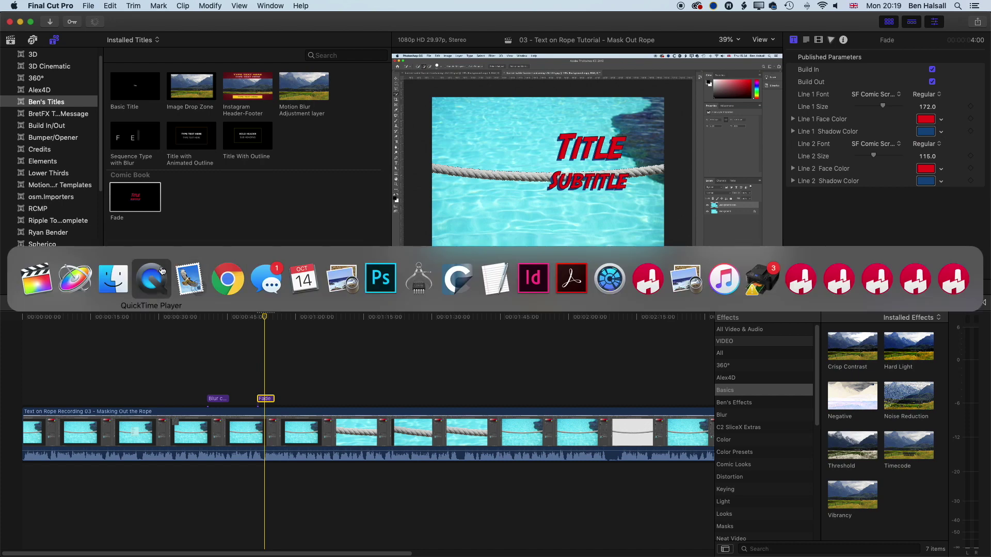
click(90, 281)
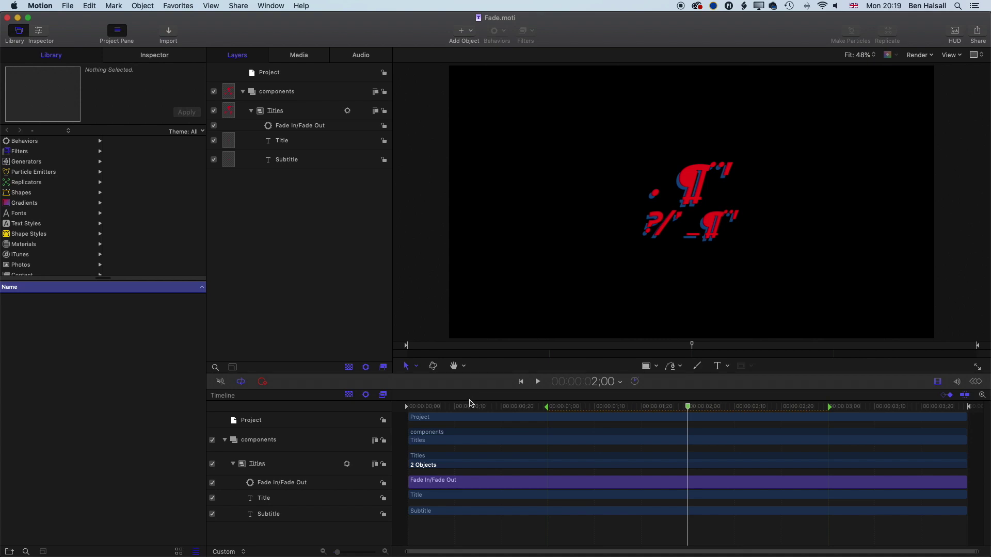
Step: Preview the Fade animation and set the Title layer's face color to orange
click(466, 407)
drag(467, 406, 651, 411)
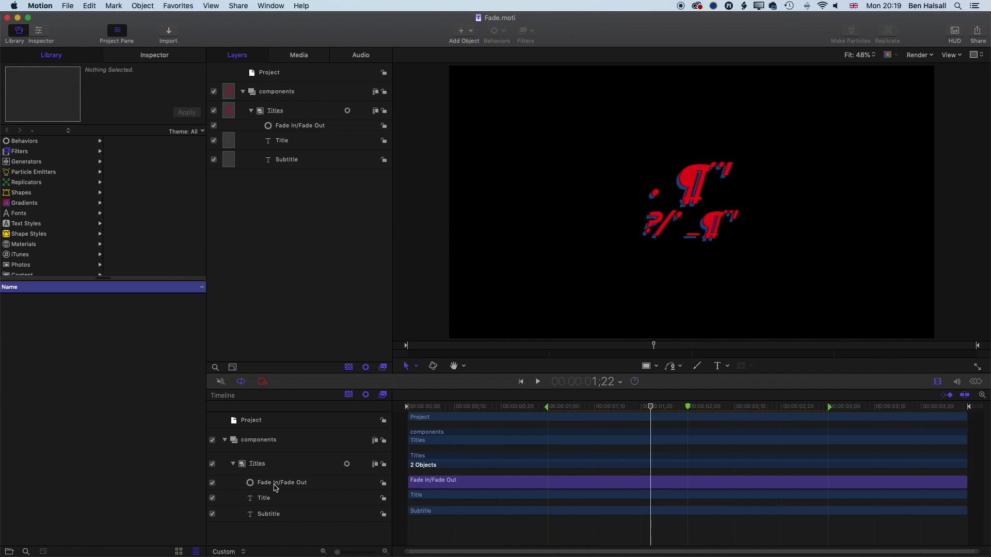
click(265, 499)
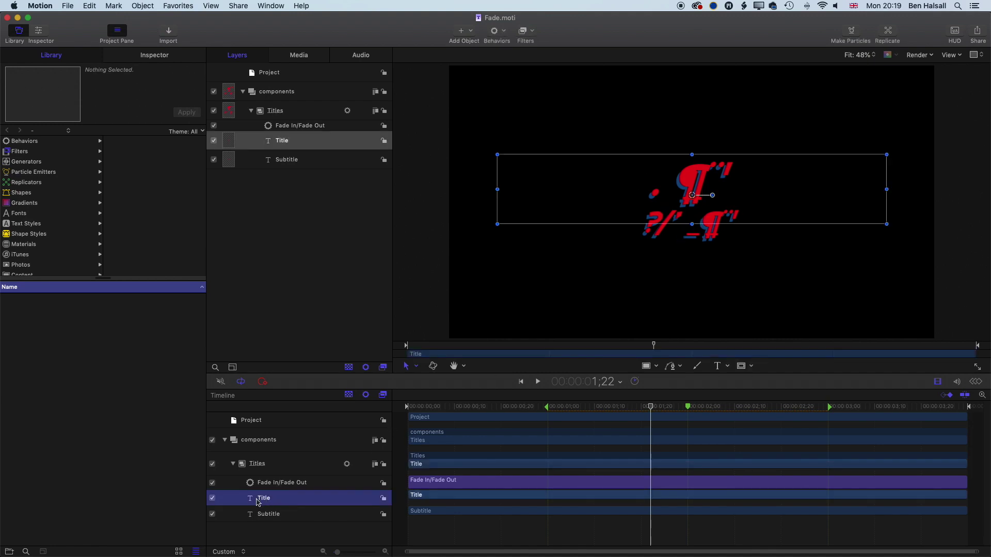
click(150, 57)
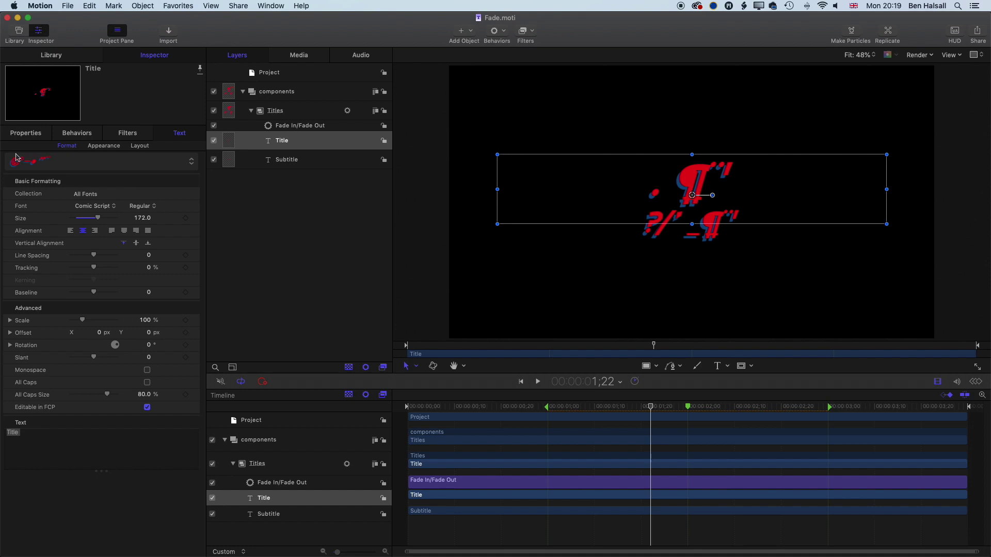
click(105, 146)
click(157, 313)
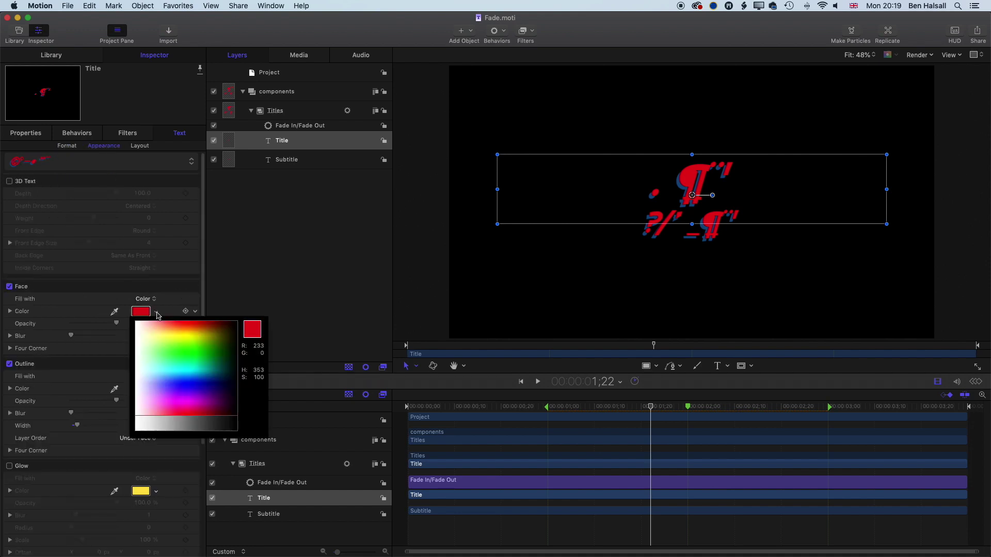
drag(194, 342, 187, 332)
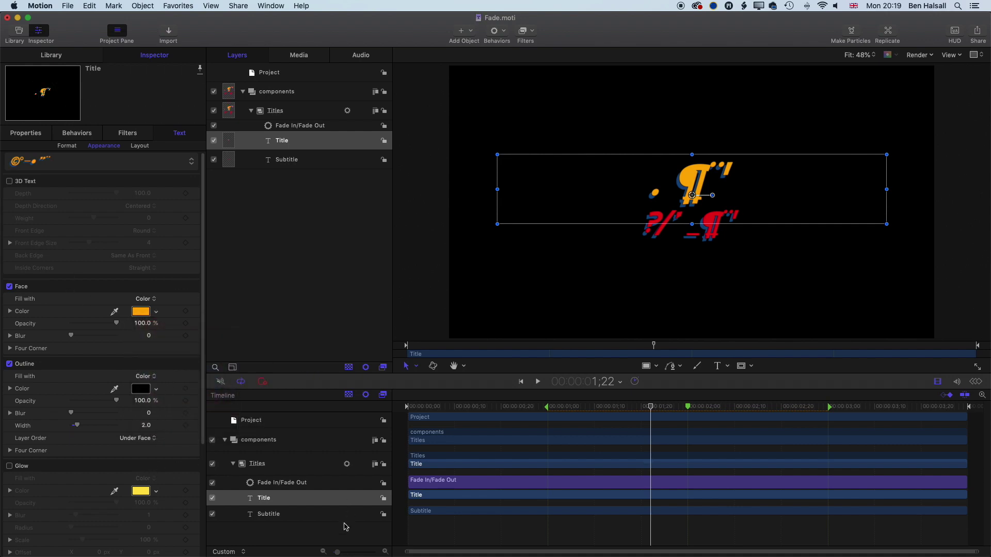
Step: Set the Subtitle layer's face color to green and save the template
click(283, 515)
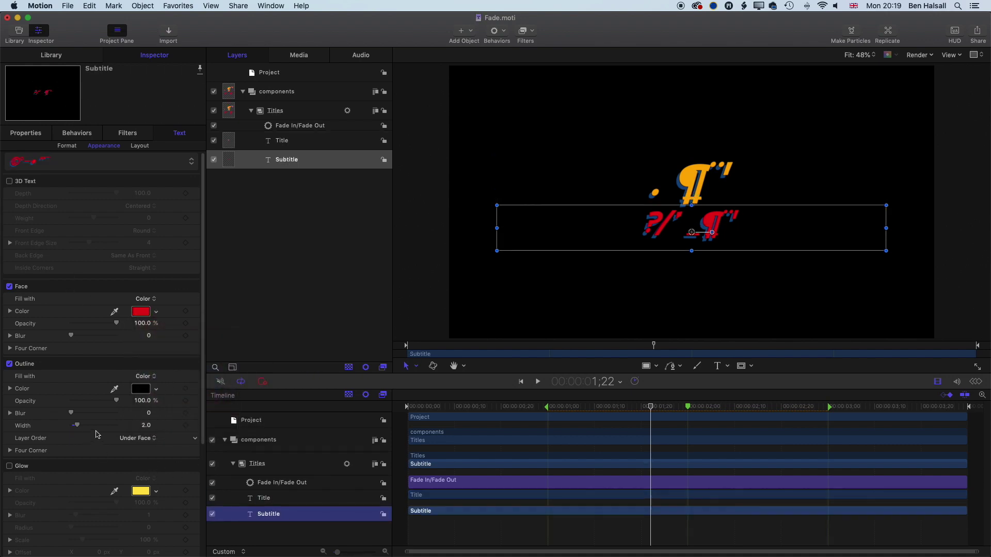
click(156, 312)
drag(173, 336, 181, 345)
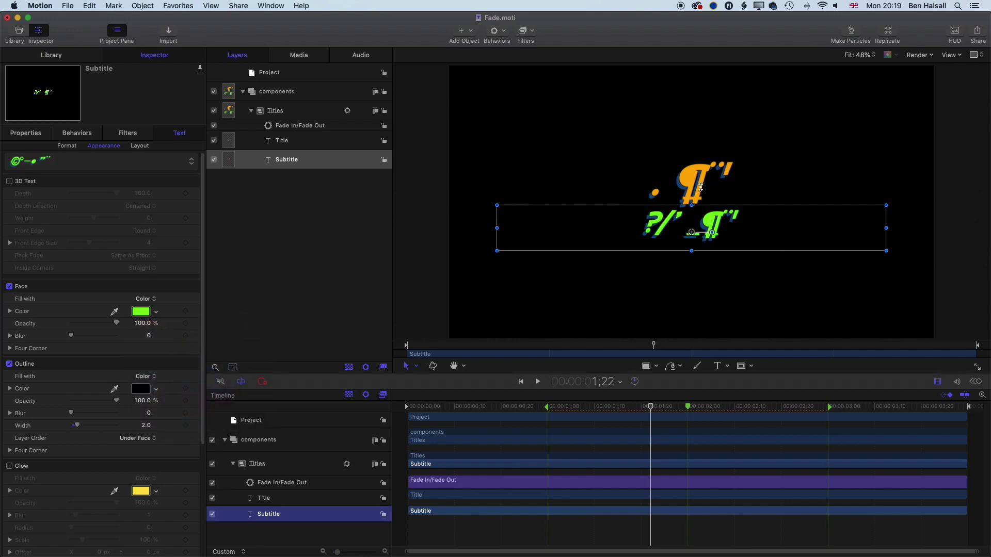
key(super+s)
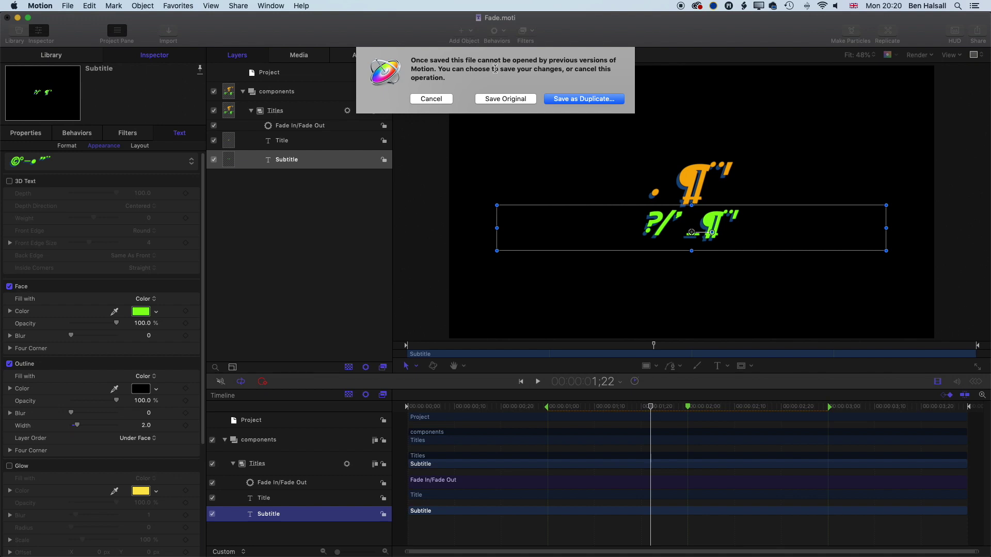
Step: Check Fade.moti's folder location, then save the recoloured template over the original file
click(433, 99)
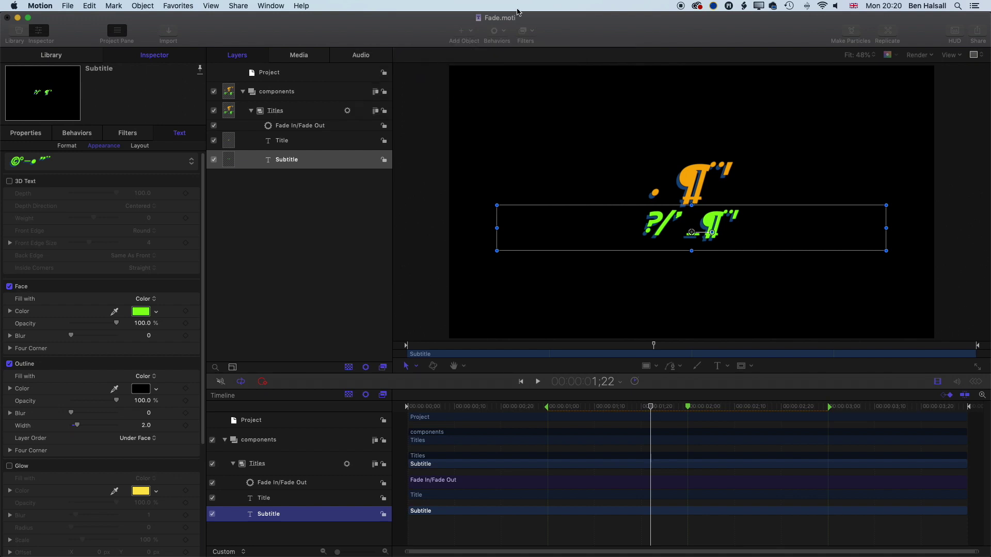
super+click(504, 20)
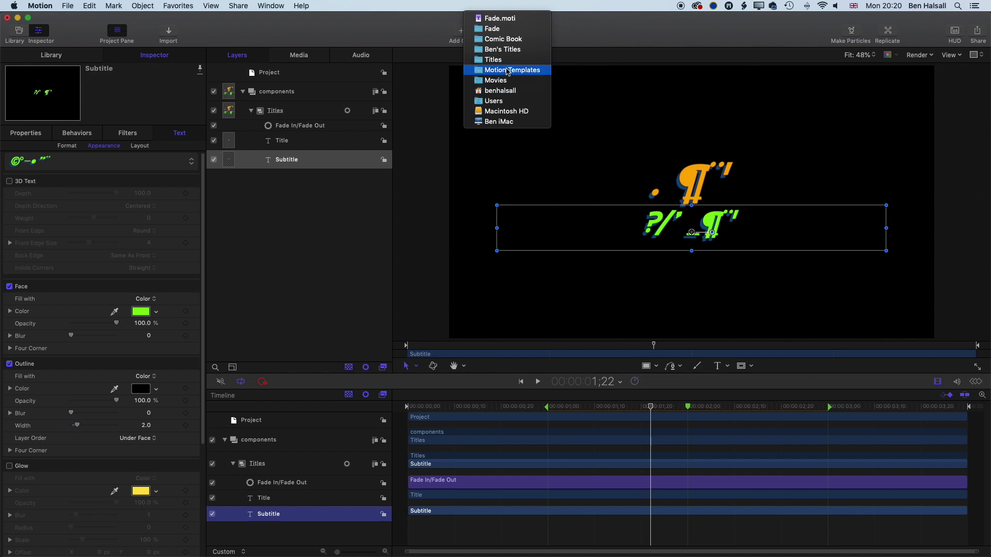
click(585, 32)
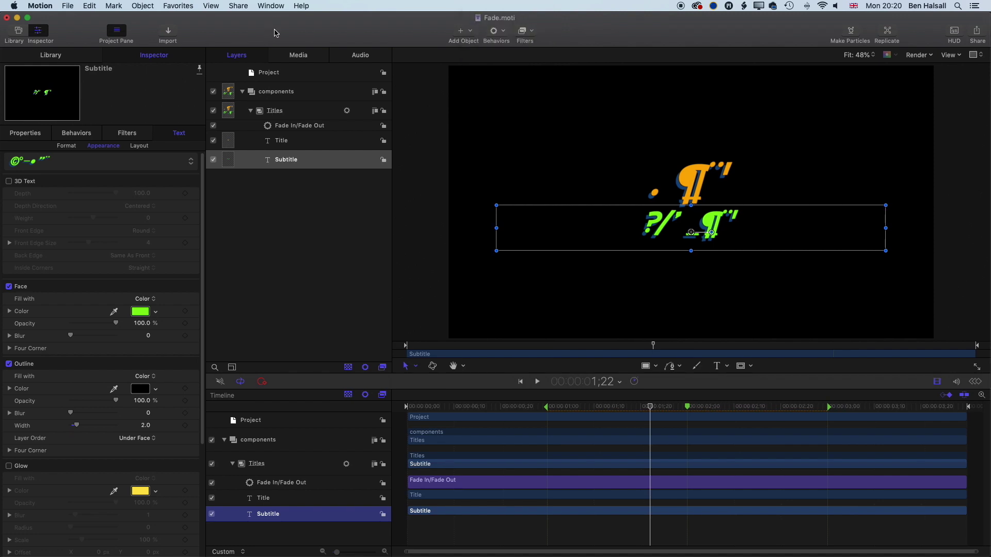
key(super+s)
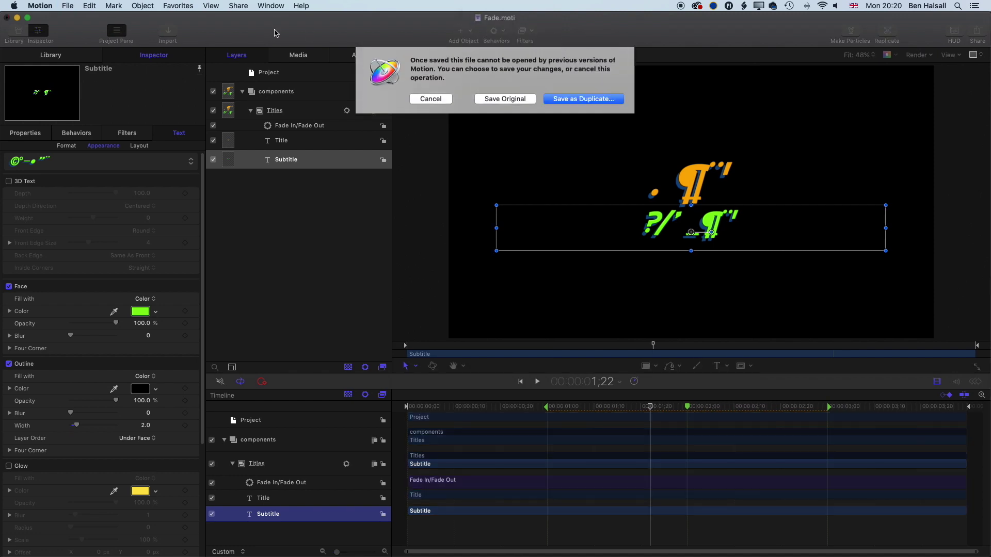
click(514, 103)
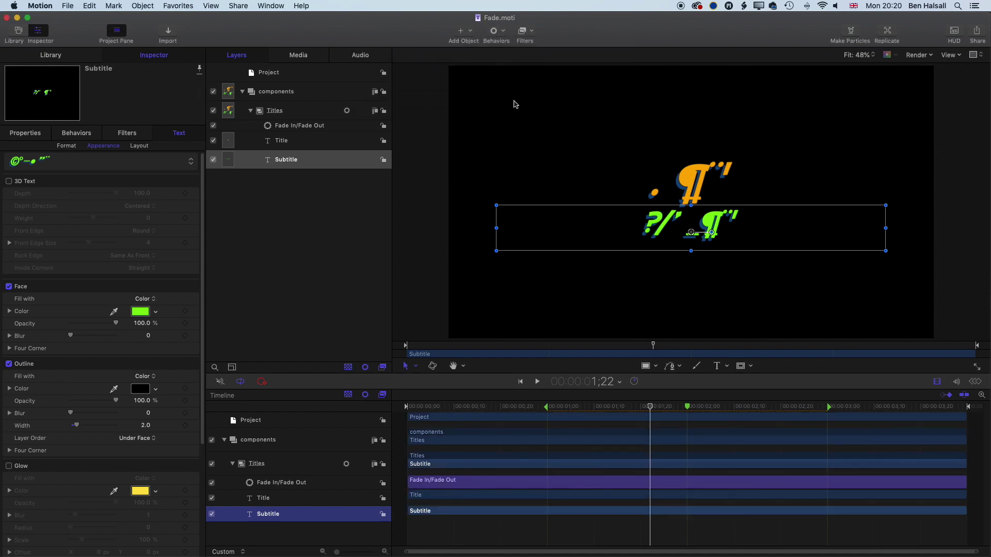
key(super+Tab)
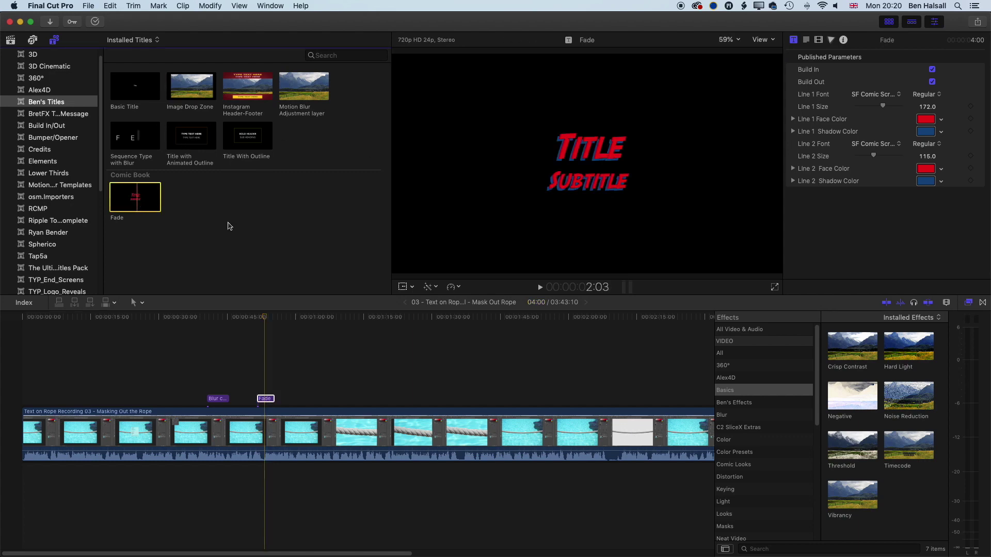
Step: Place the updated Fade title on the timeline and preview its orange and green text
drag(139, 202, 322, 399)
click(323, 321)
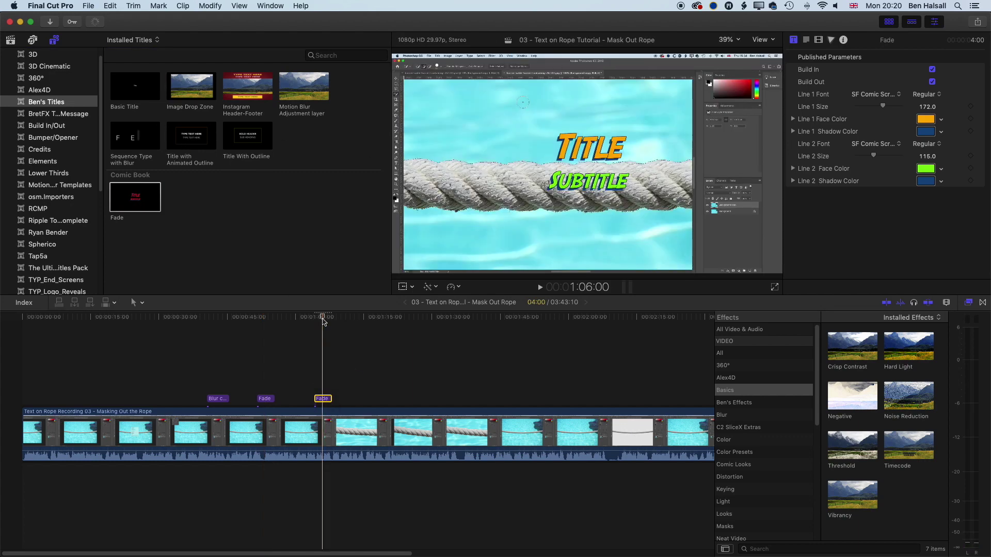
drag(324, 321, 324, 320)
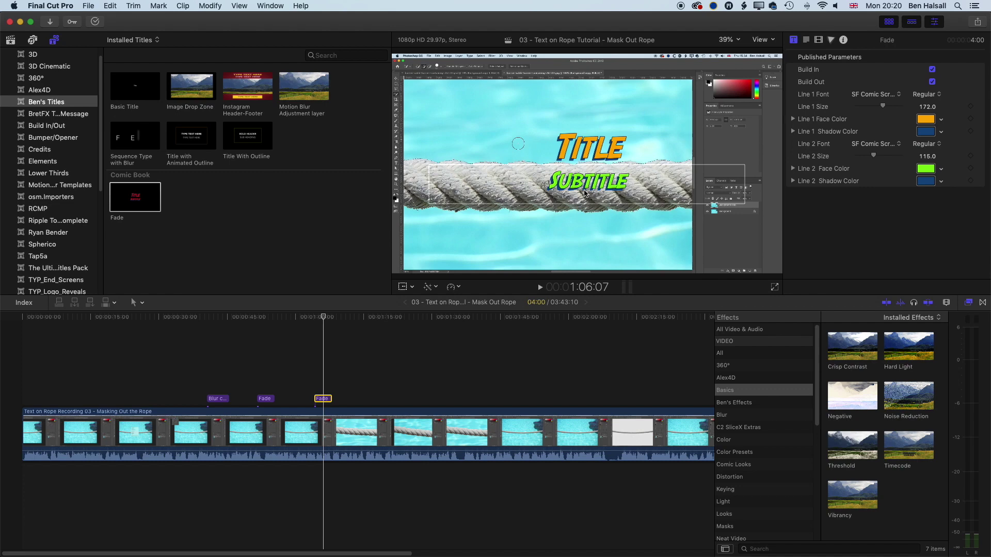
key(super+Tab)
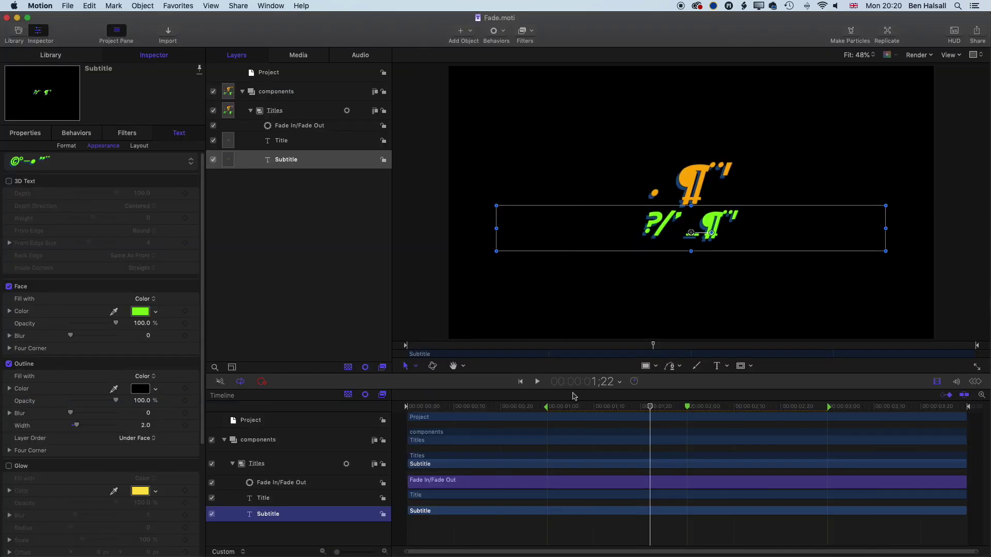
Step: Preview a slightly earlier title frame in Motion, then bring up the Finder Fade template folder
mouse_move(652, 408)
mouse_down()
mouse_move(631, 408)
mouse_move(640, 408)
mouse_up()
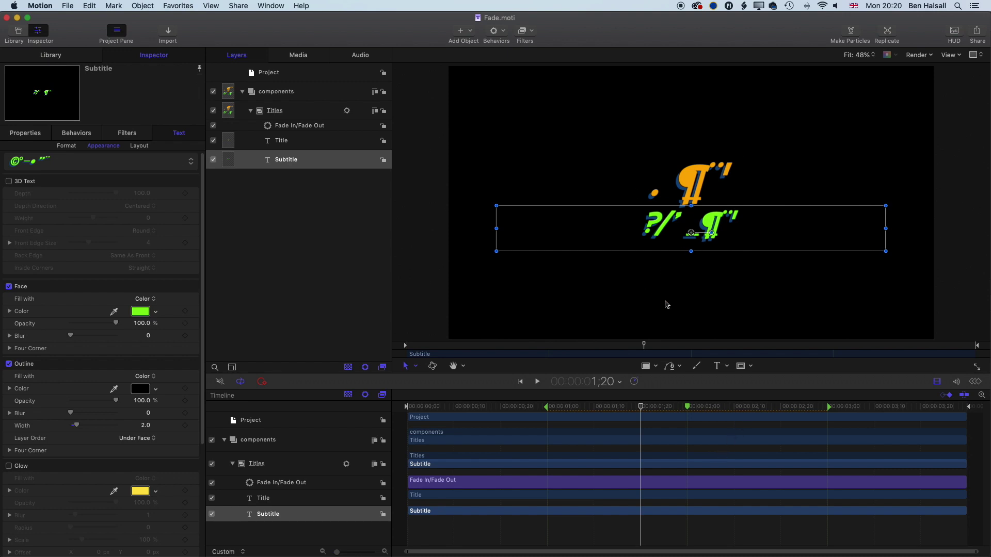
key(super+Tab)
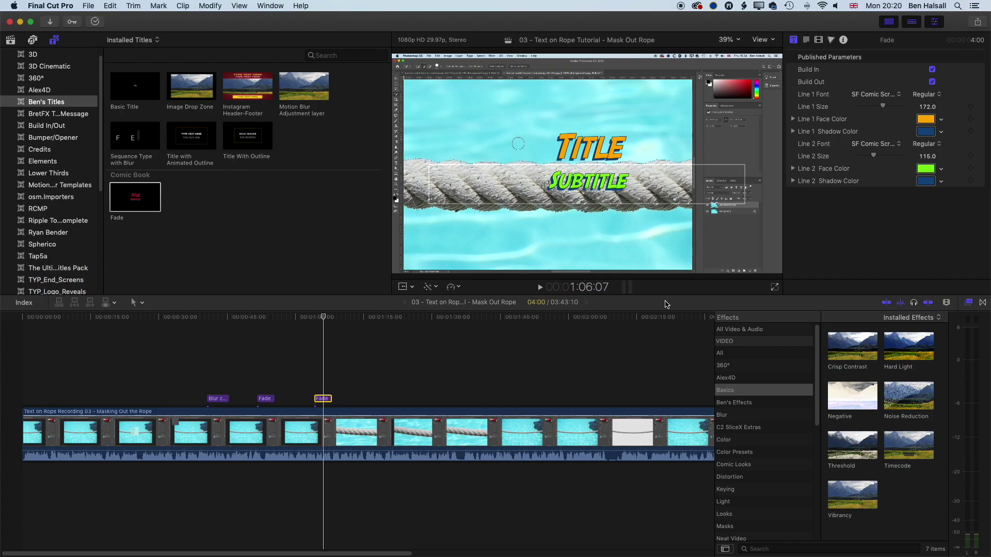
key(super+Tab)
key(super+Tab)
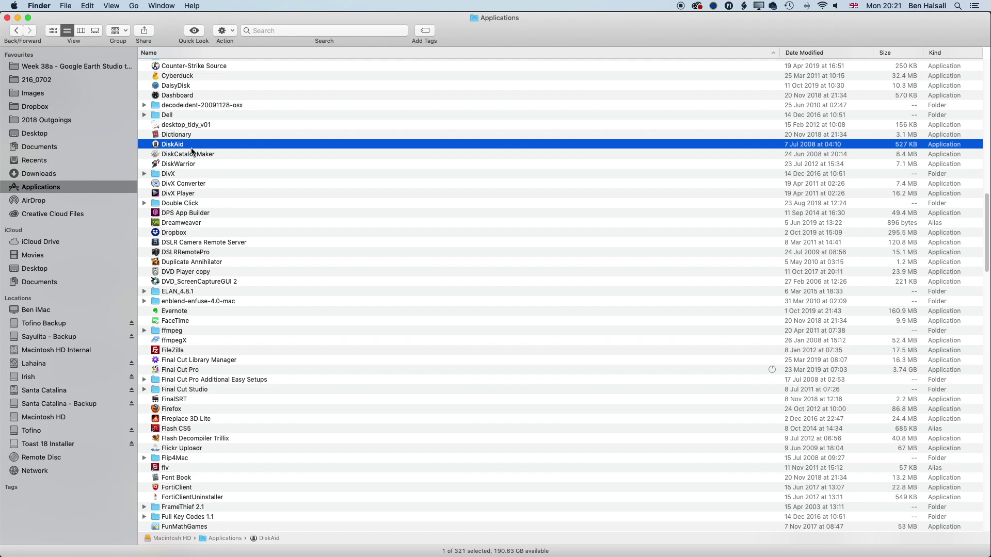
Step: Show the package contents of the Final Cut Pro application in Applications
click(181, 350)
scroll(186, 356, down, 1)
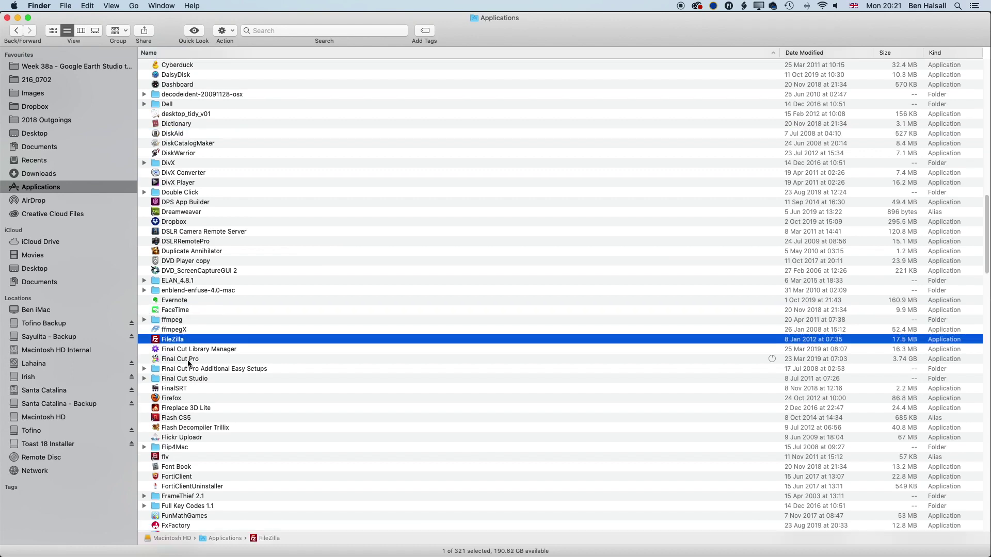
right_click(189, 359)
click(230, 310)
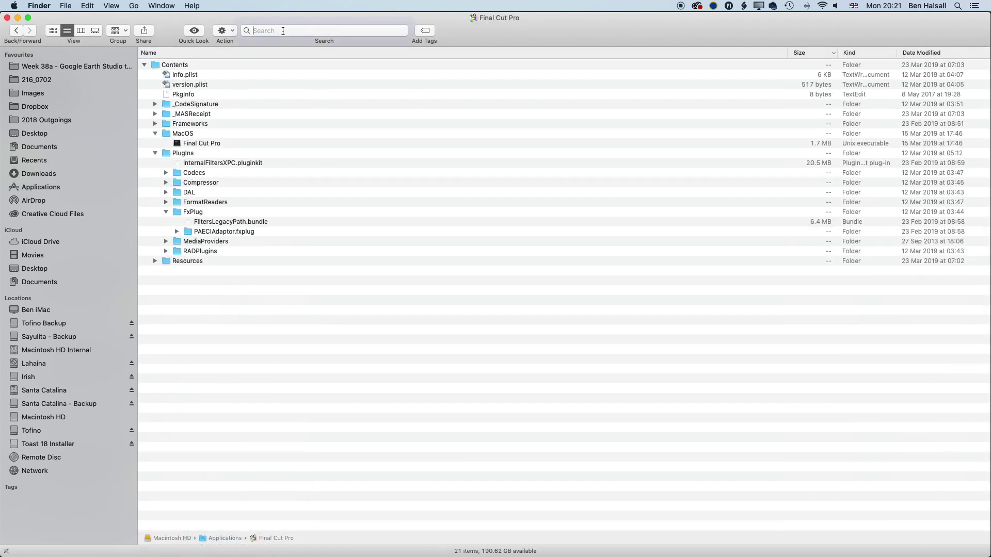
Step: Search the package for 'build' and open the Templates folder holding the built-in titles
click(282, 31)
text(build)
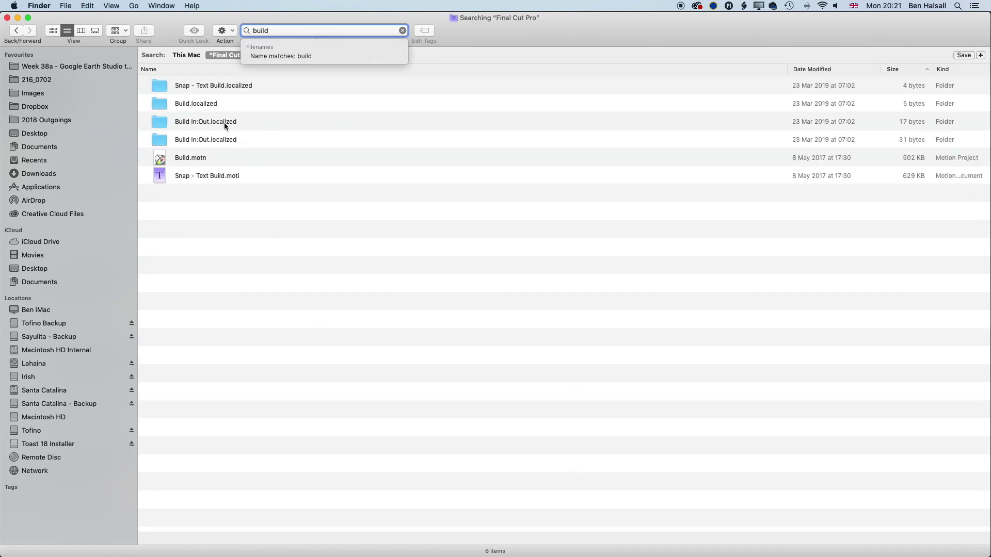
click(224, 122)
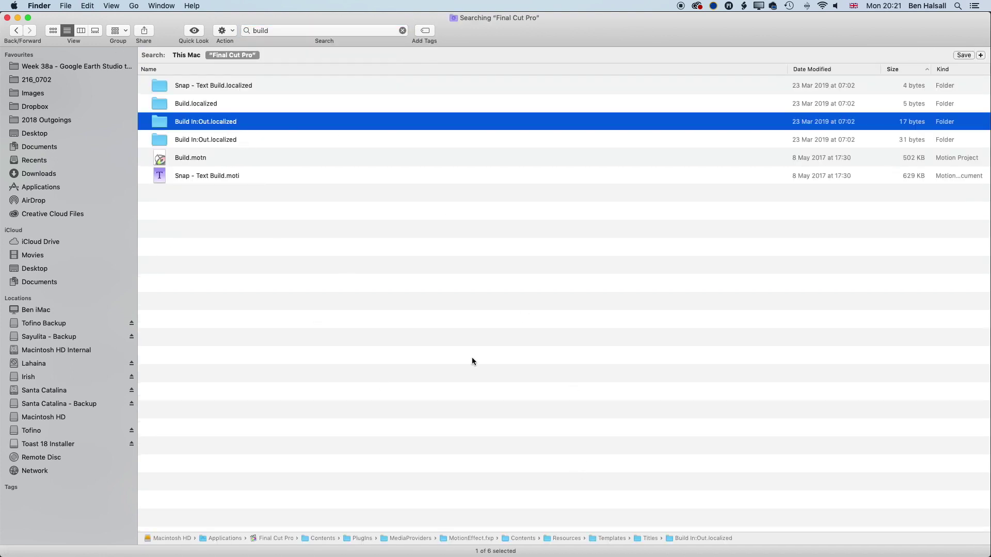
double_click(594, 541)
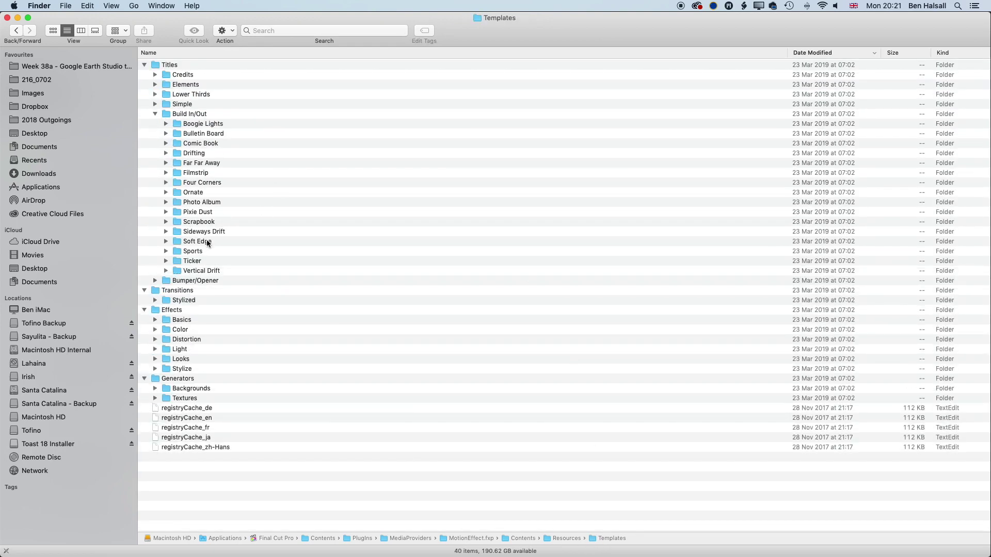